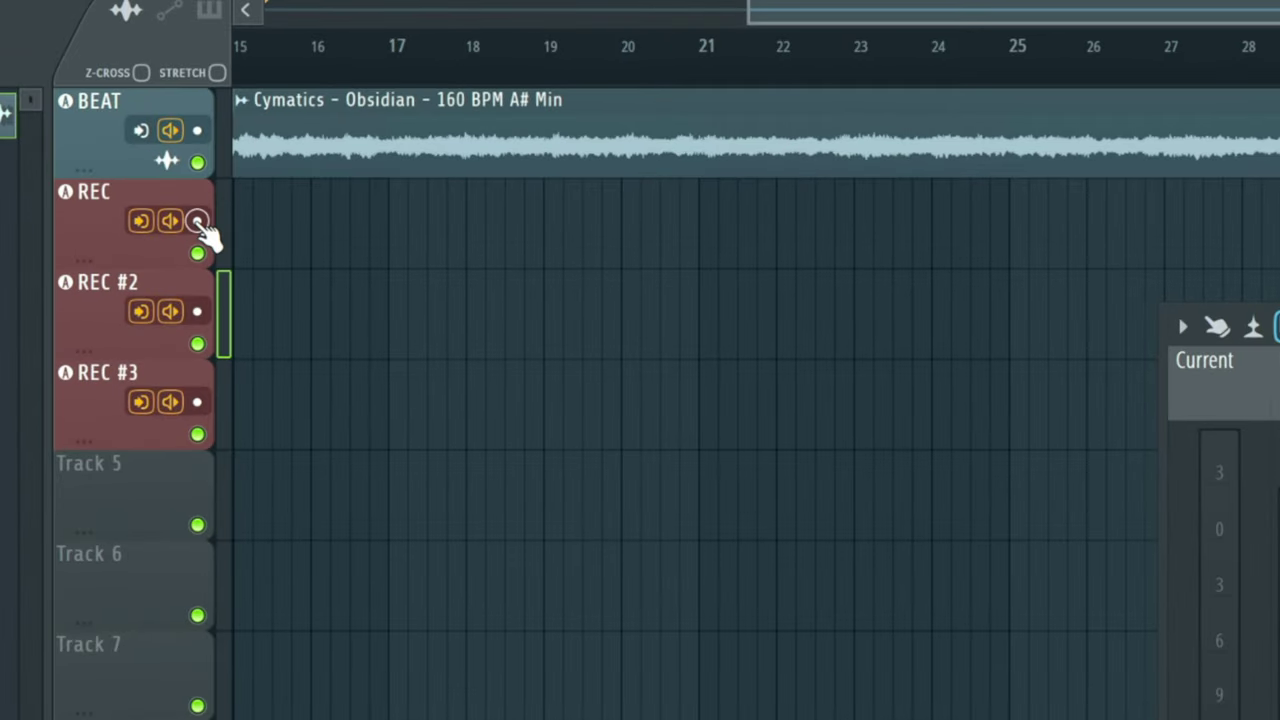
Arm the REC track for recording in the playlist.
left_click(199, 222)
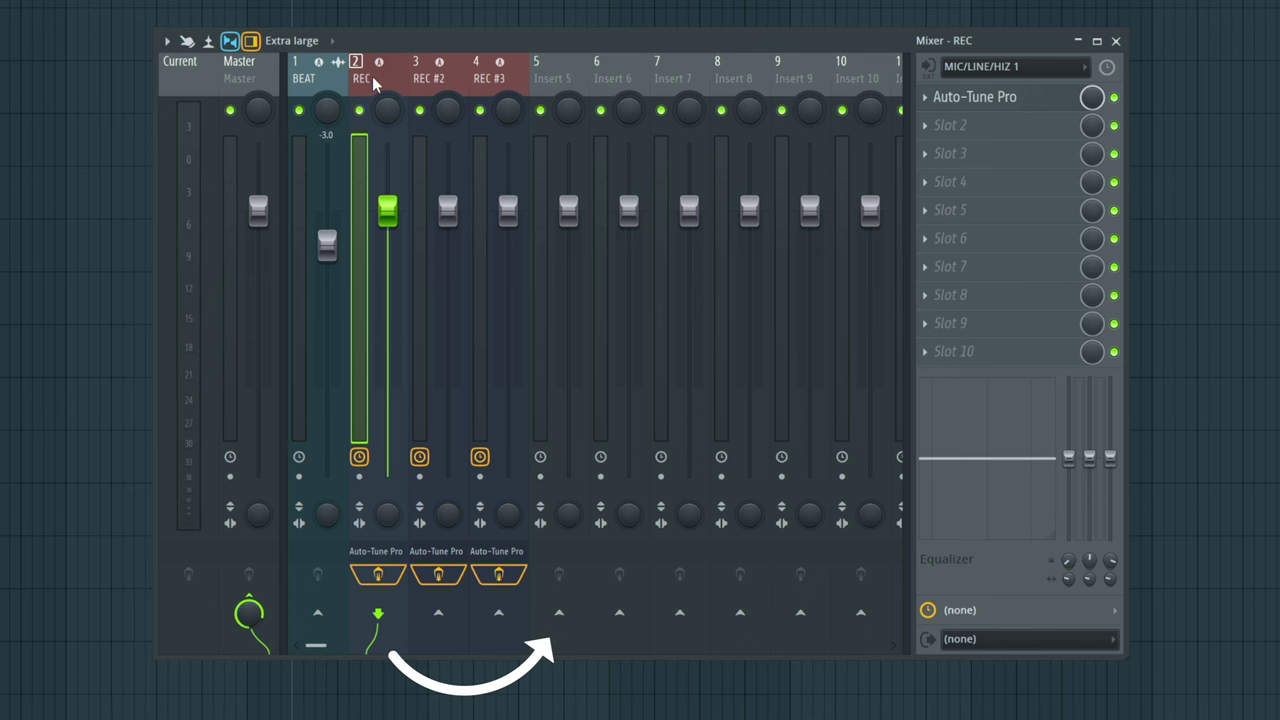
Check the empty Insert 5 channel, then reselect the REC insert.
left_click(559, 72)
left_click(370, 85)
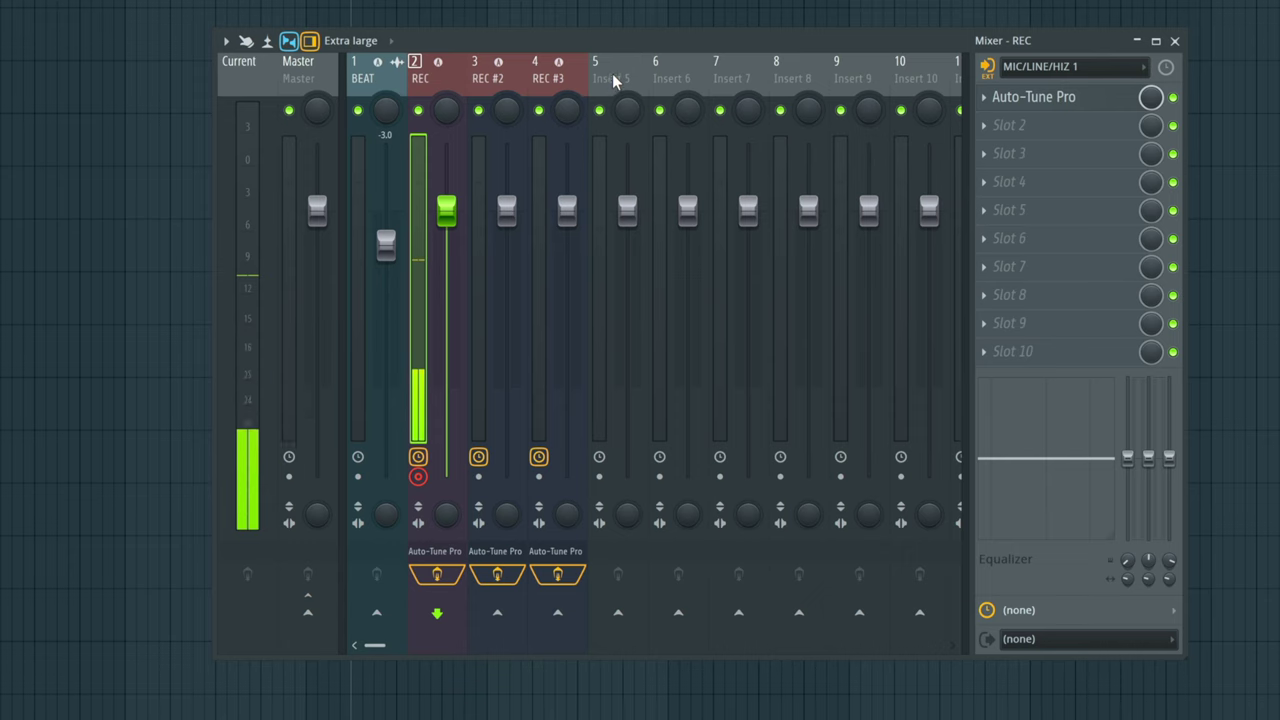
Route REC exclusively into Insert 5 and rename Insert 5 to 'LEAD VOX'.
right_click(620, 617)
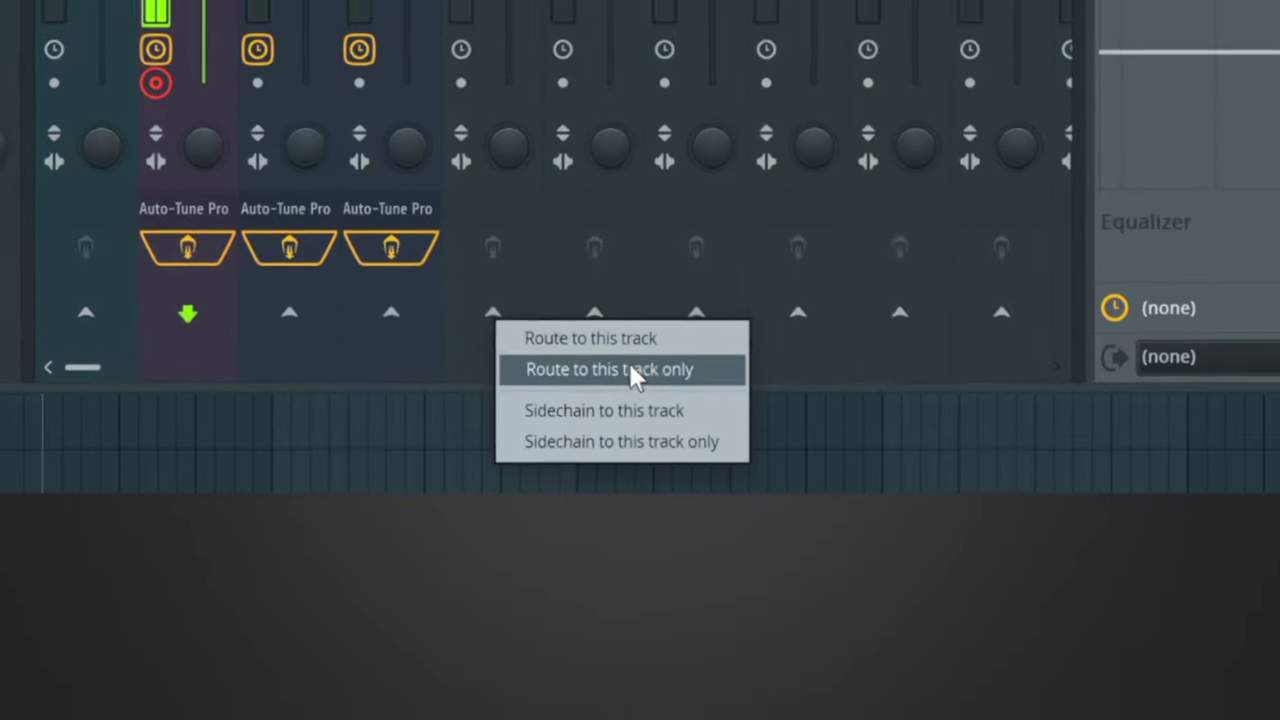
left_click(648, 368)
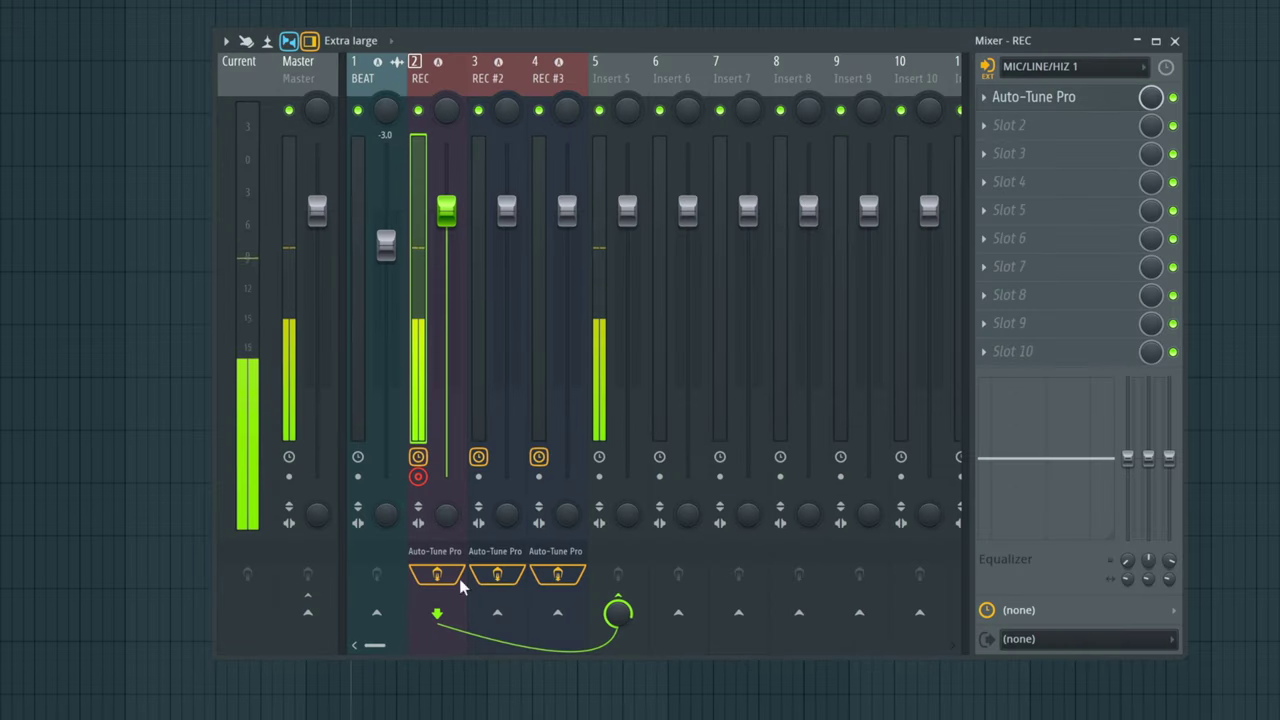
left_click(614, 75)
double_click(617, 76)
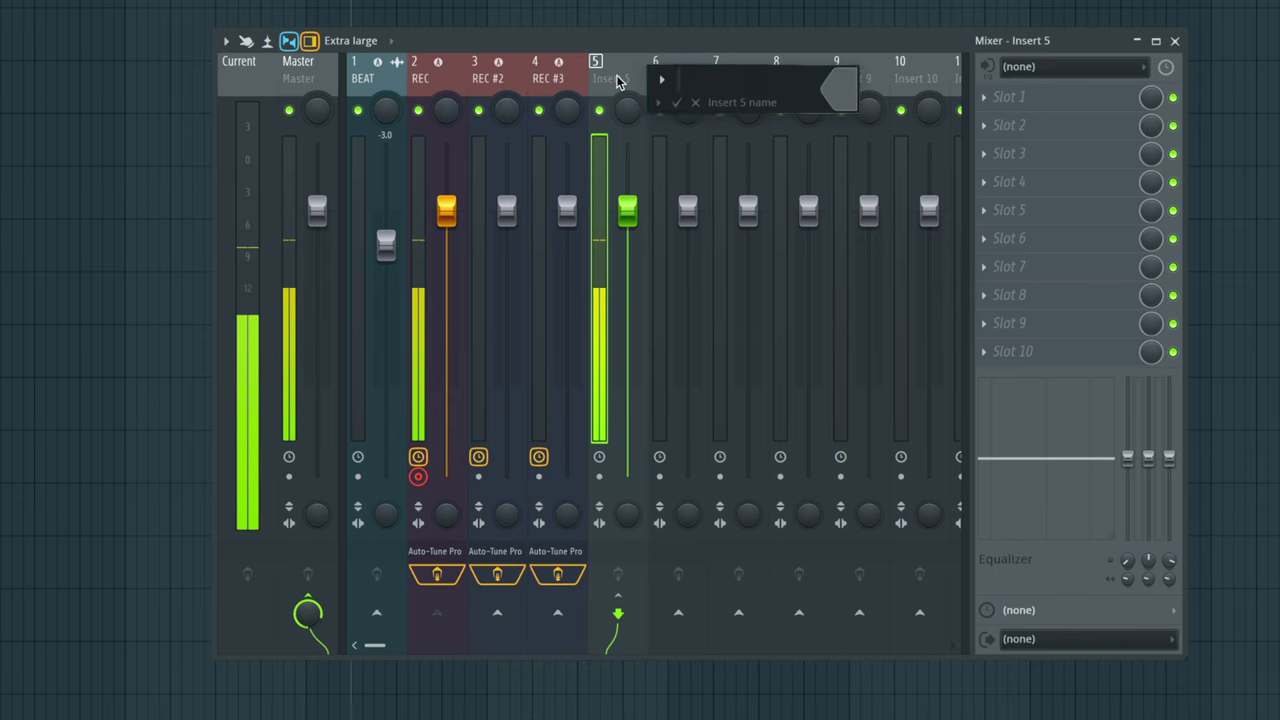
type("LEAD VOX")
key("Return")
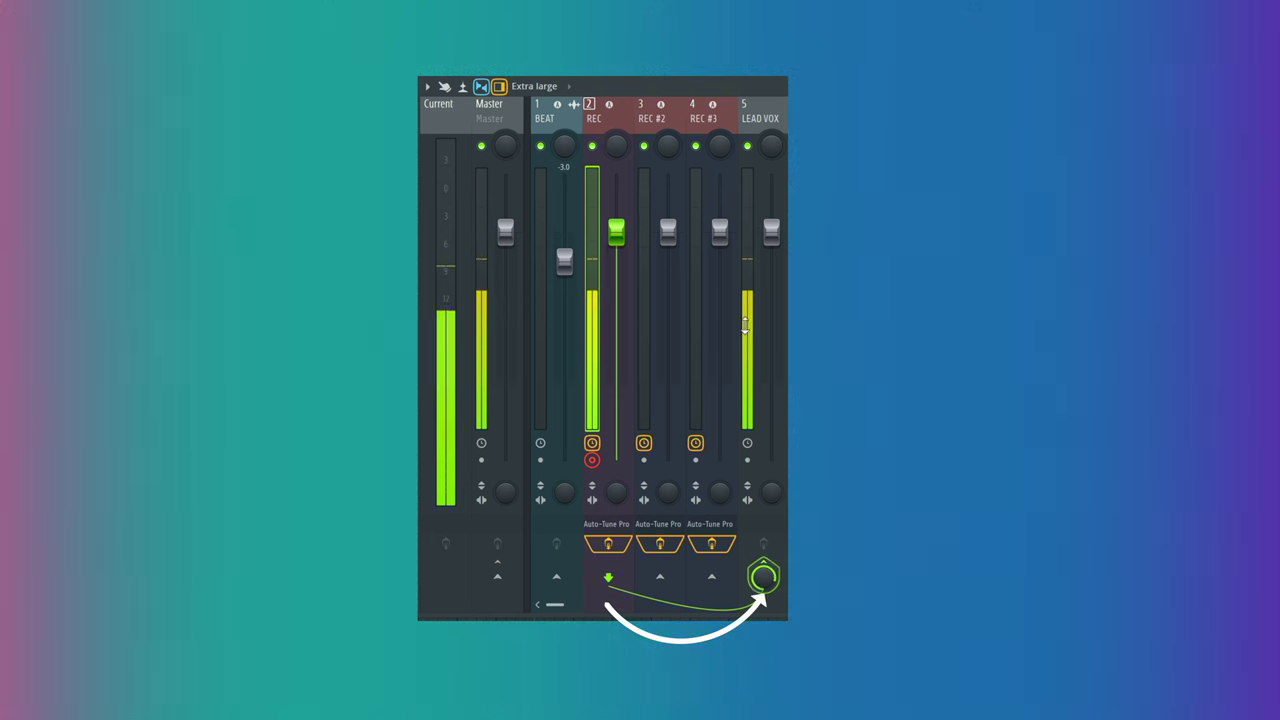
left_click(764, 117)
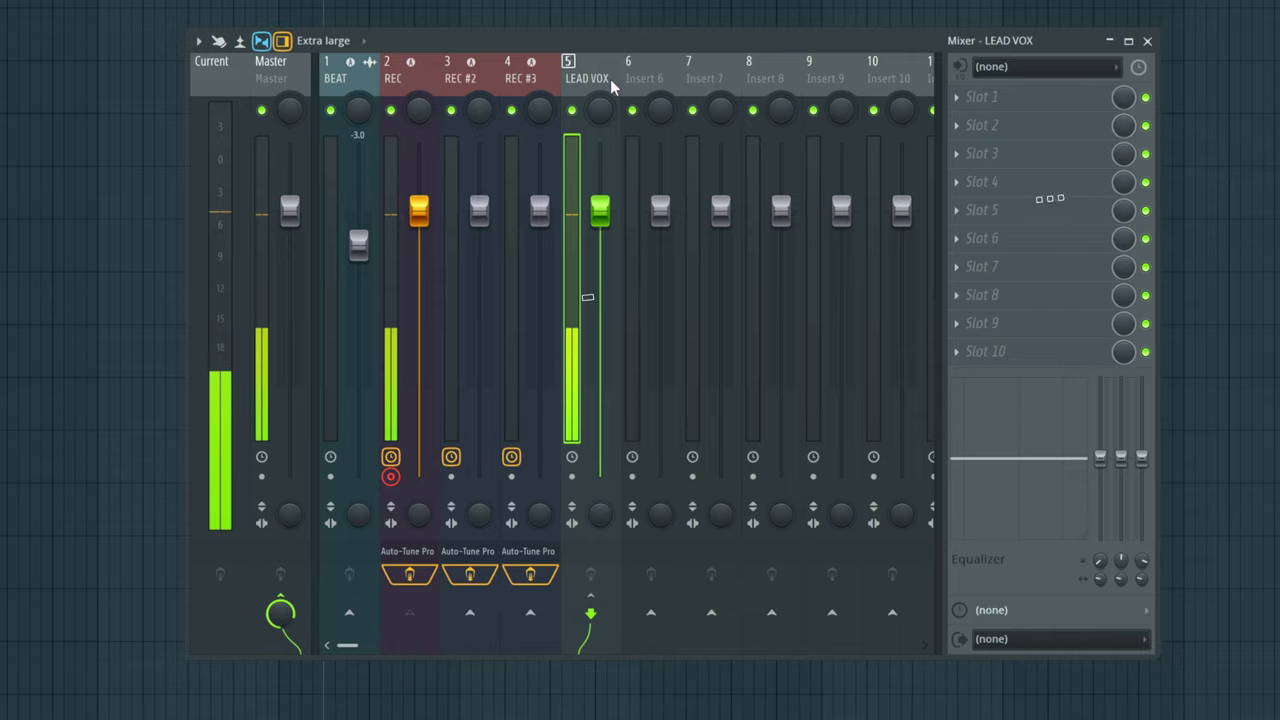
Load StudioRack Stereo with a Main Vocals preset into LEAD VOX's first slot, confirming REC's routing.
left_click(975, 100)
mouse_move(975, 124)
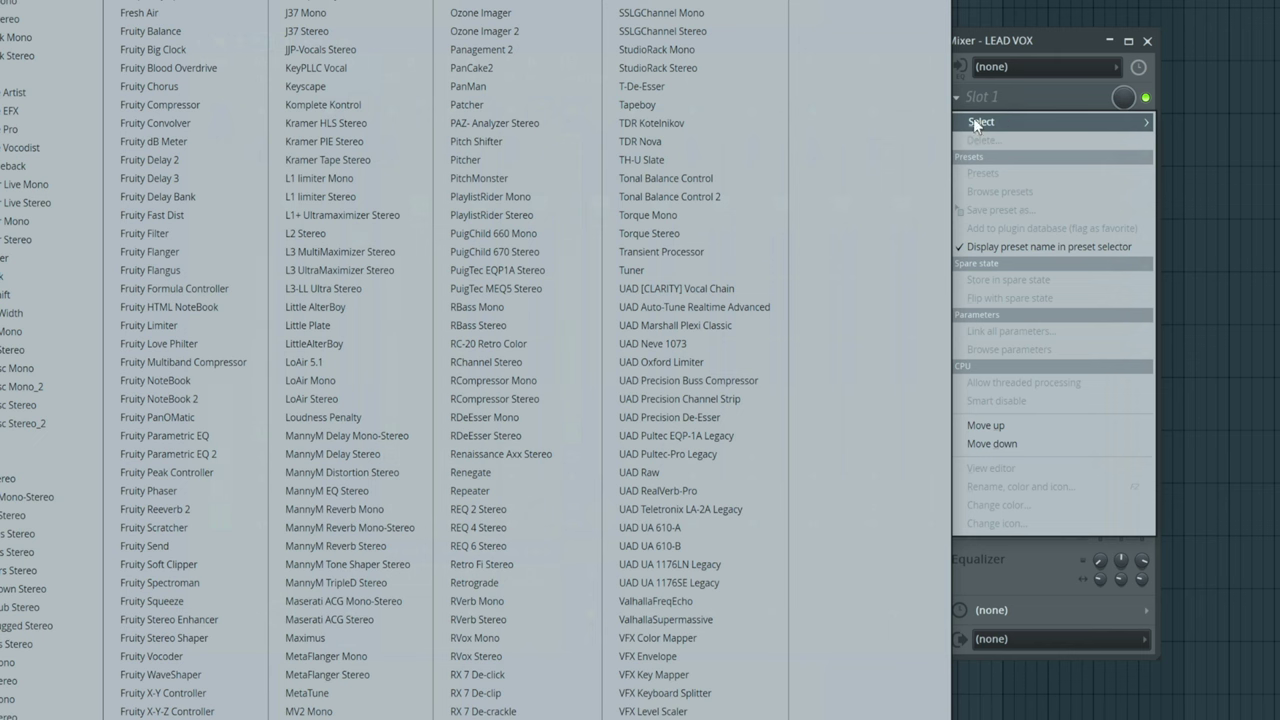
left_click(714, 67)
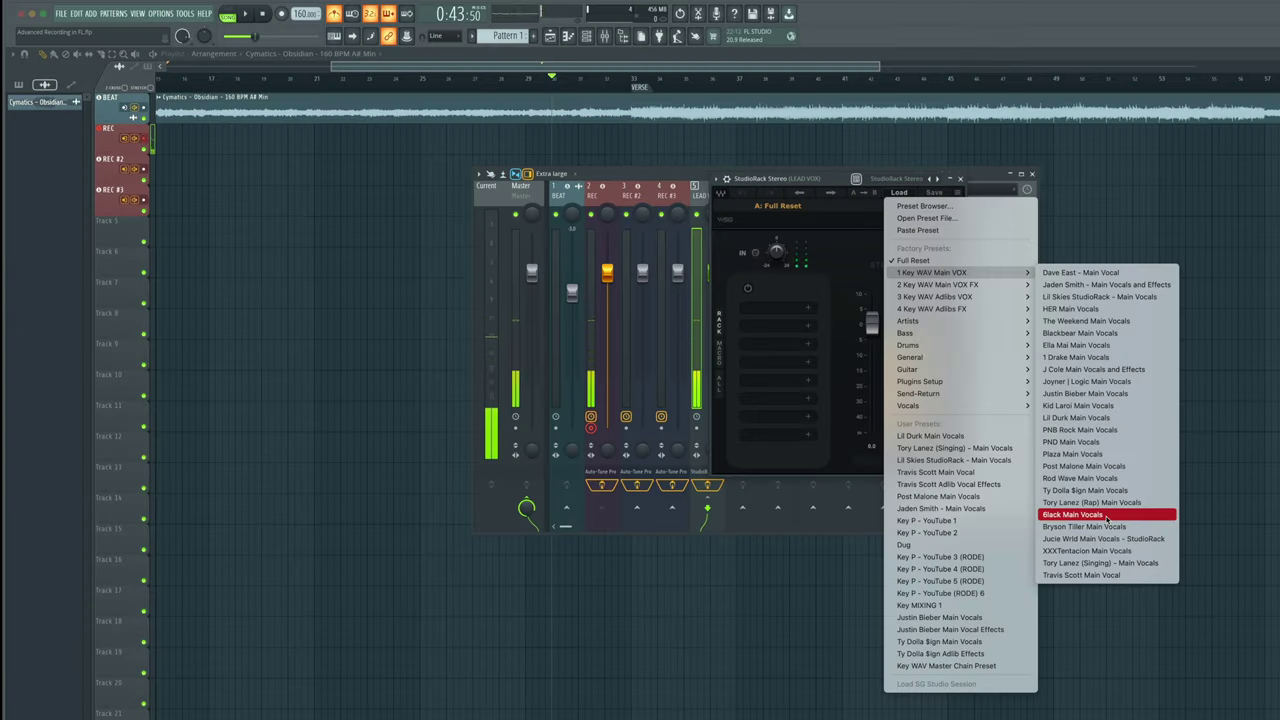
left_click(1106, 515)
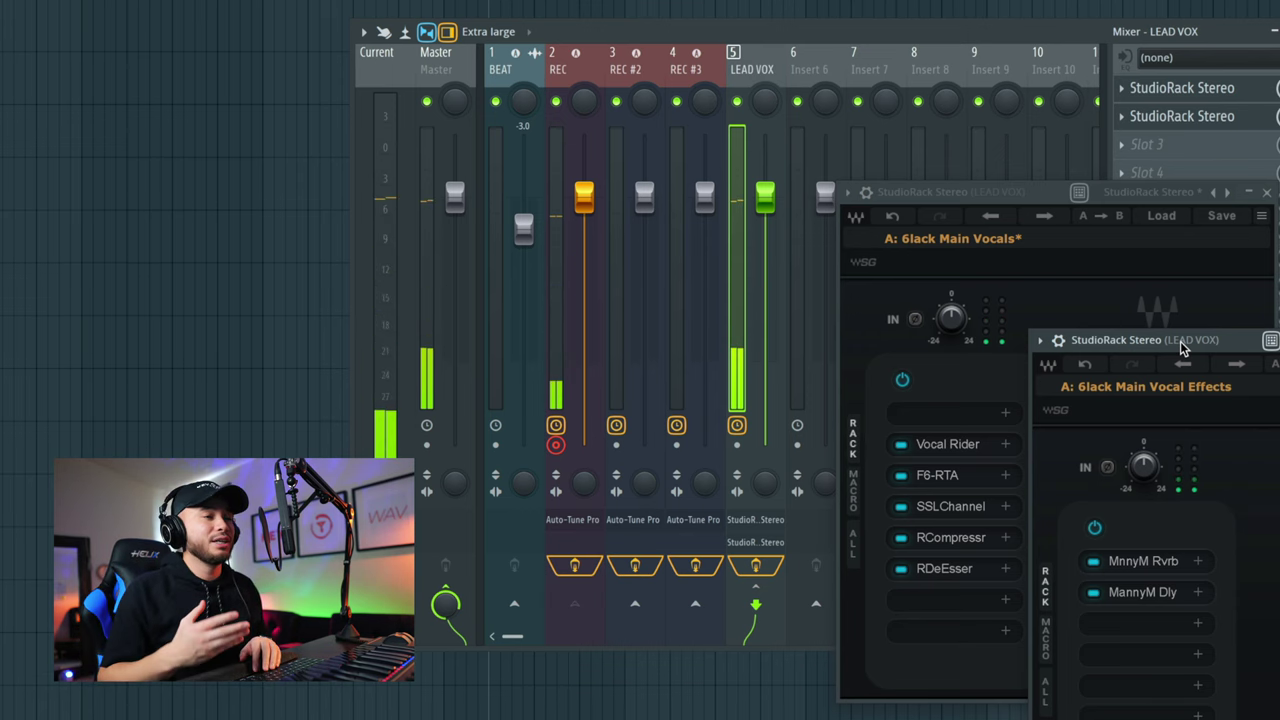
left_click(585, 55)
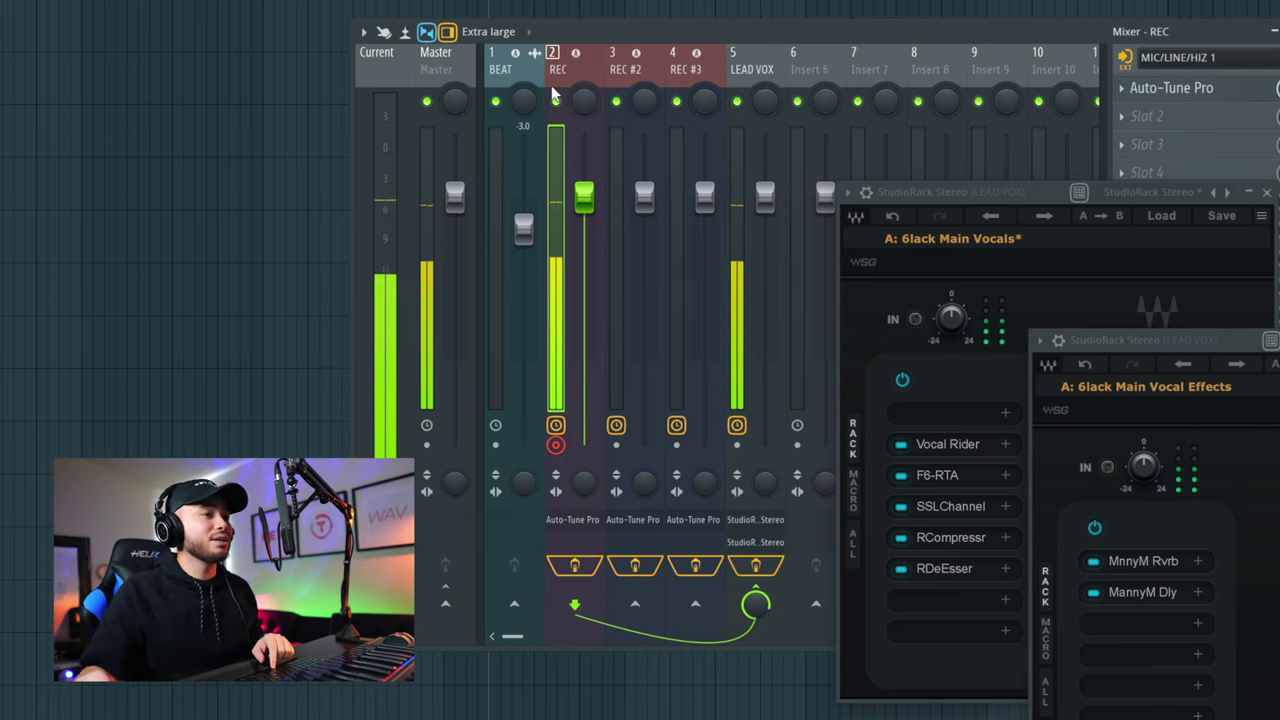
left_click(753, 67)
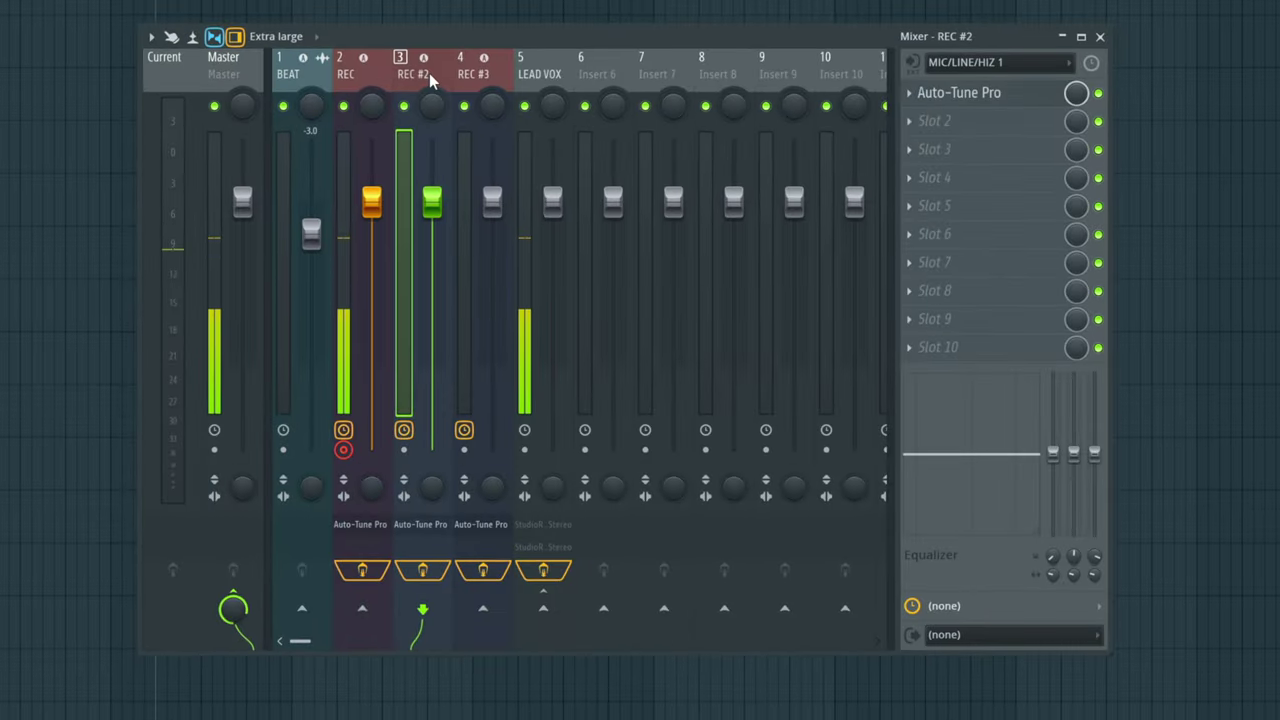
Route REC #2 only into the LEAD VOX bus.
key("Right")
left_click(412, 76)
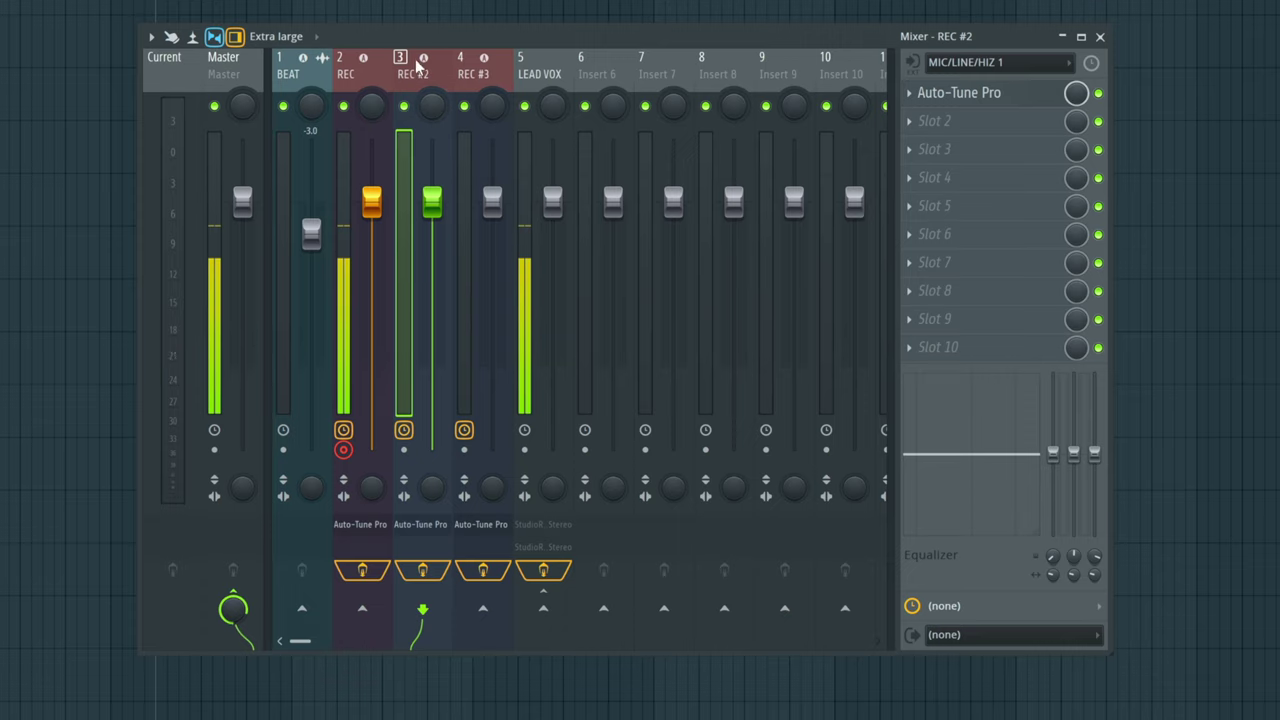
right_click(541, 612)
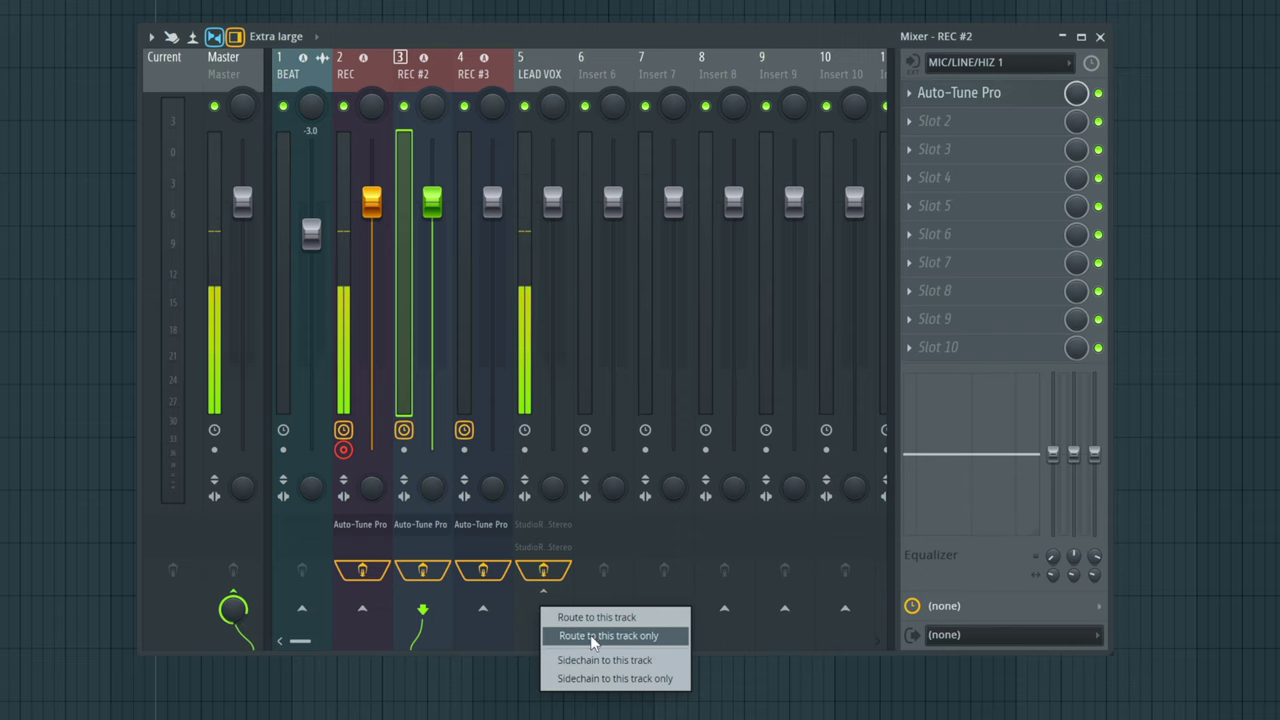
left_click(588, 633)
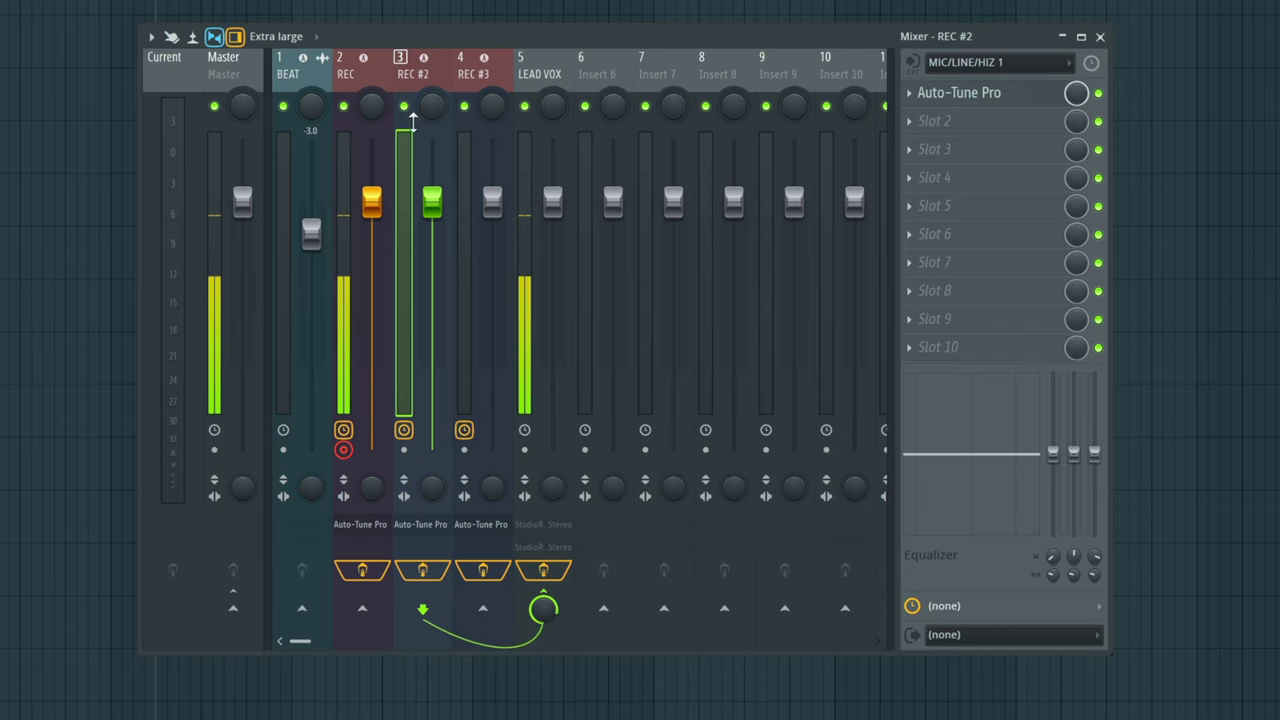
left_click(560, 76)
Route REC #3 only into LEAD VOX and verify the REC channels' routing.
left_click(475, 78)
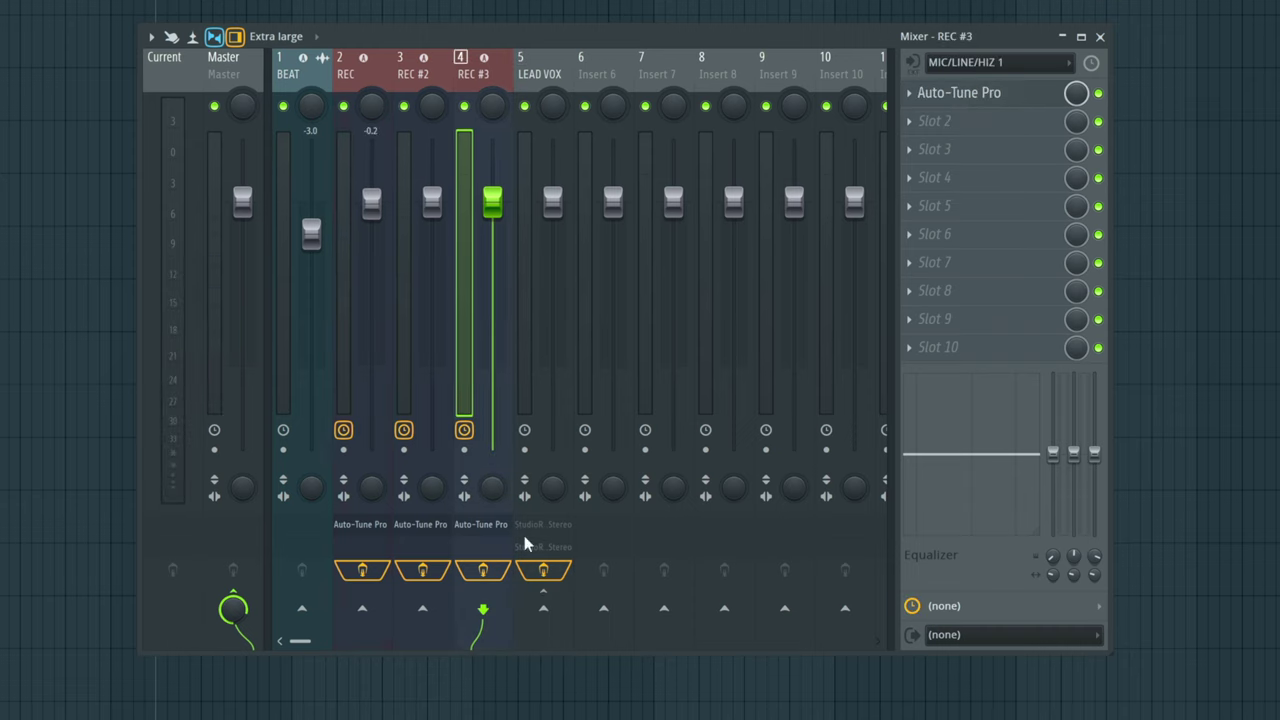
right_click(545, 612)
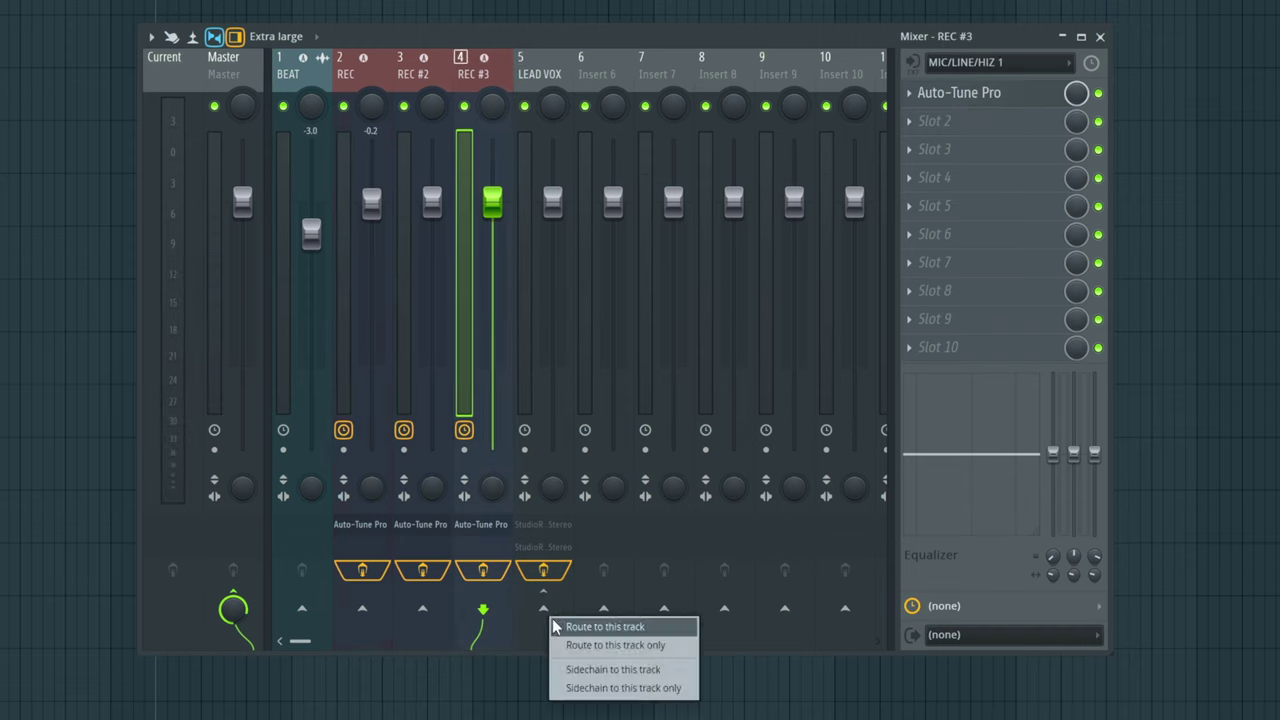
left_click(606, 646)
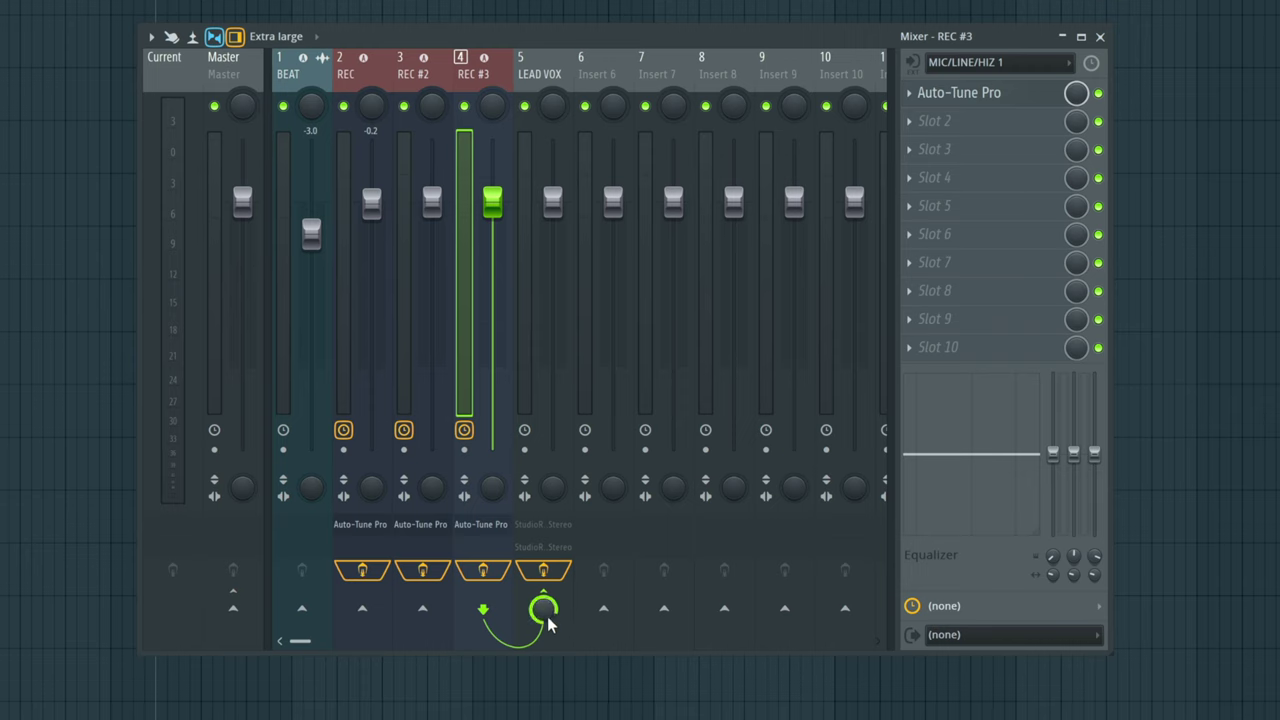
left_click(388, 69)
left_click(345, 70)
left_click(405, 70)
left_click(468, 75)
left_click(533, 78)
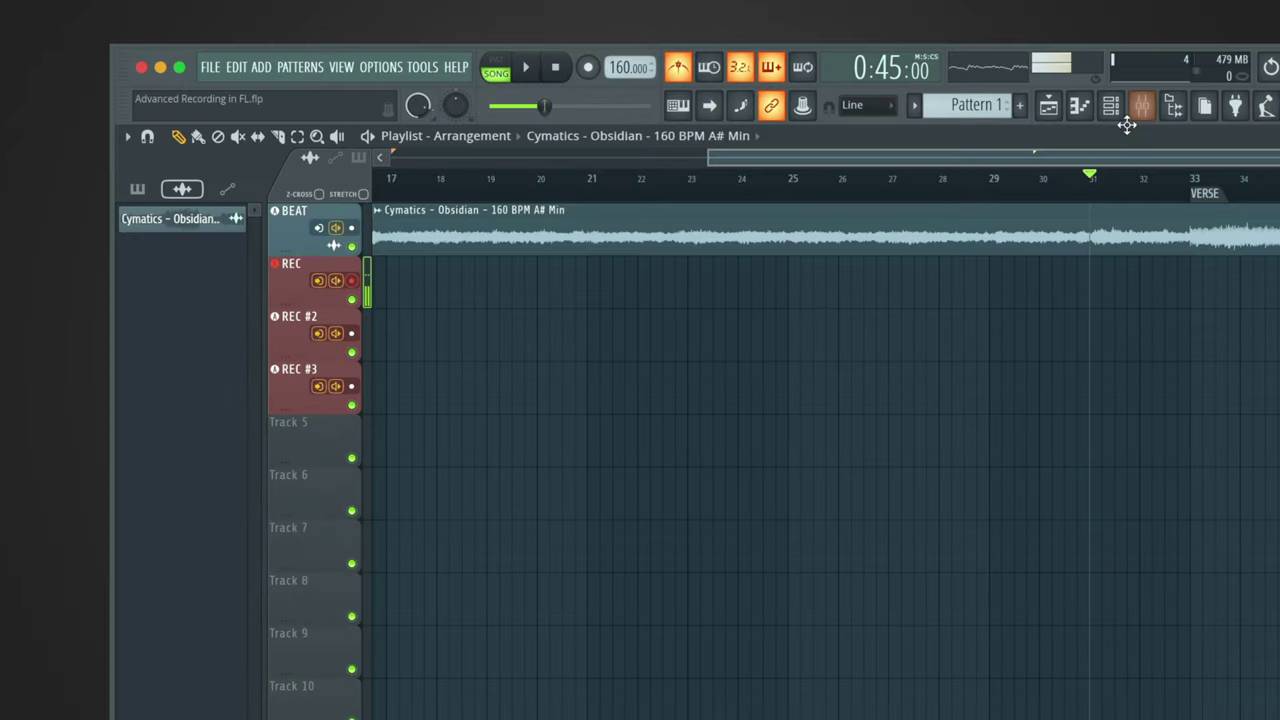
Review the Auto-Tune Pro settings on REC in the mixer, then select LEAD VOX.
left_click(1150, 110)
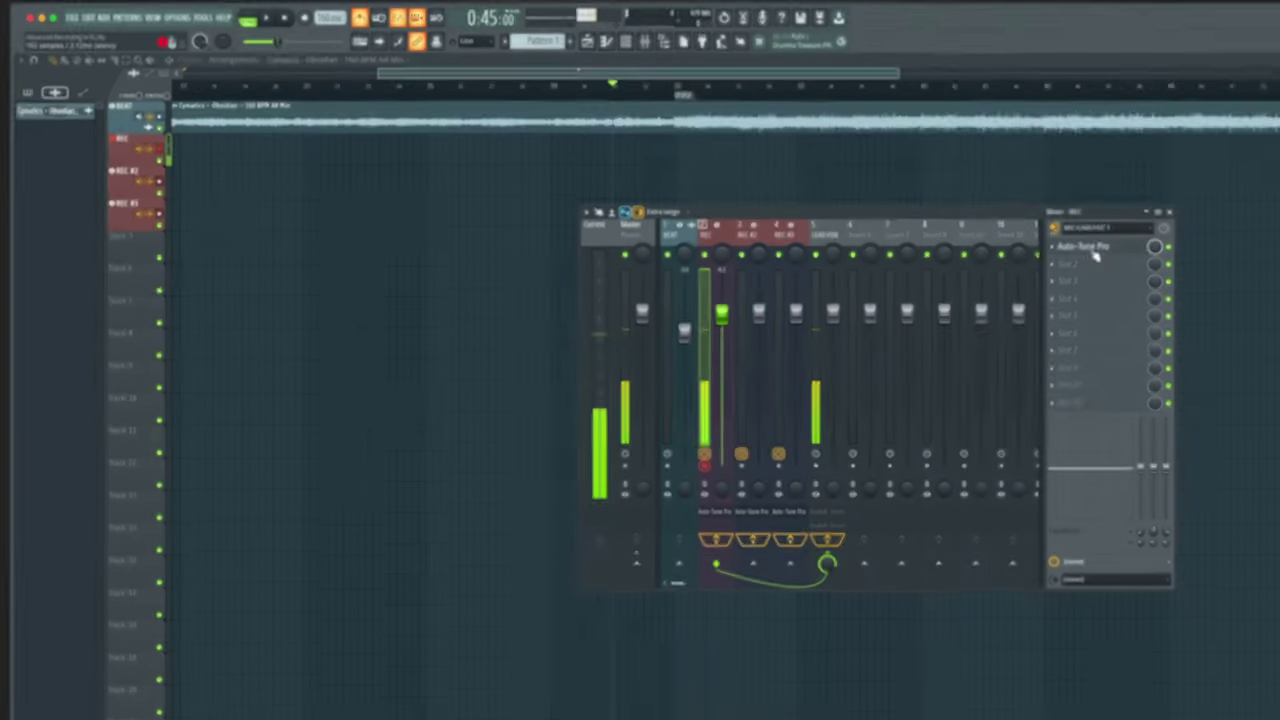
left_click(1088, 247)
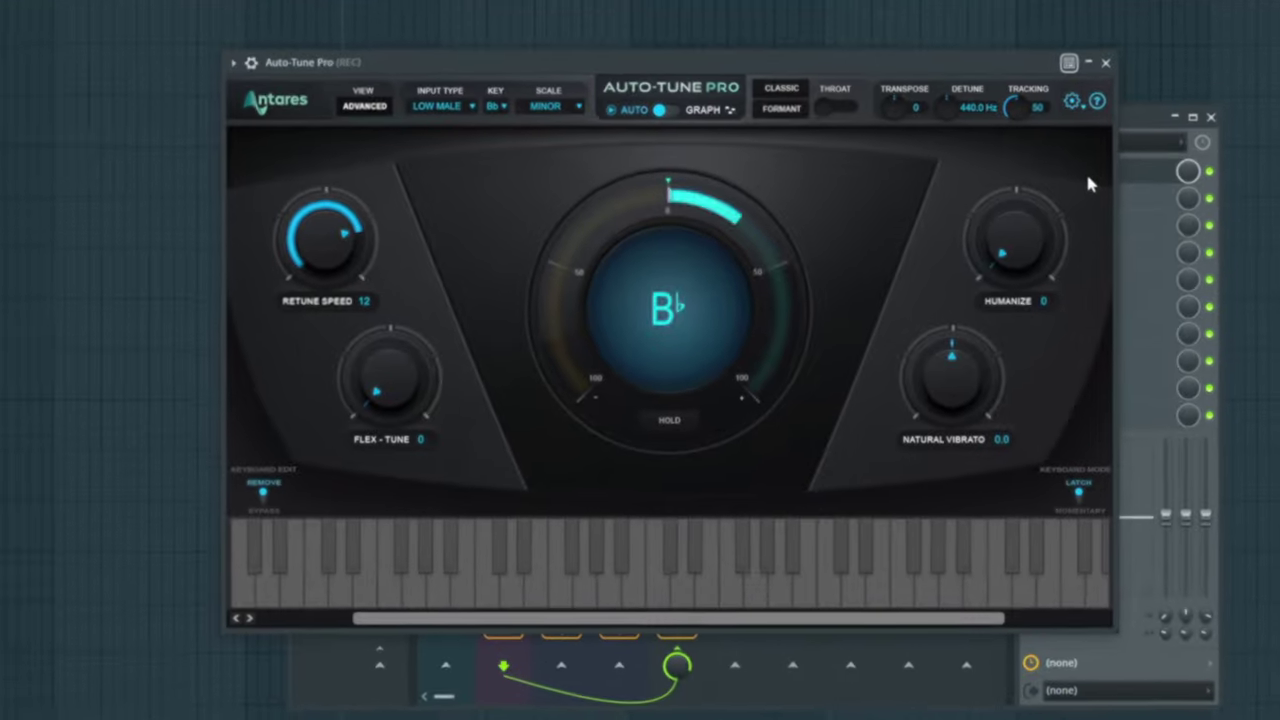
left_click(1112, 51)
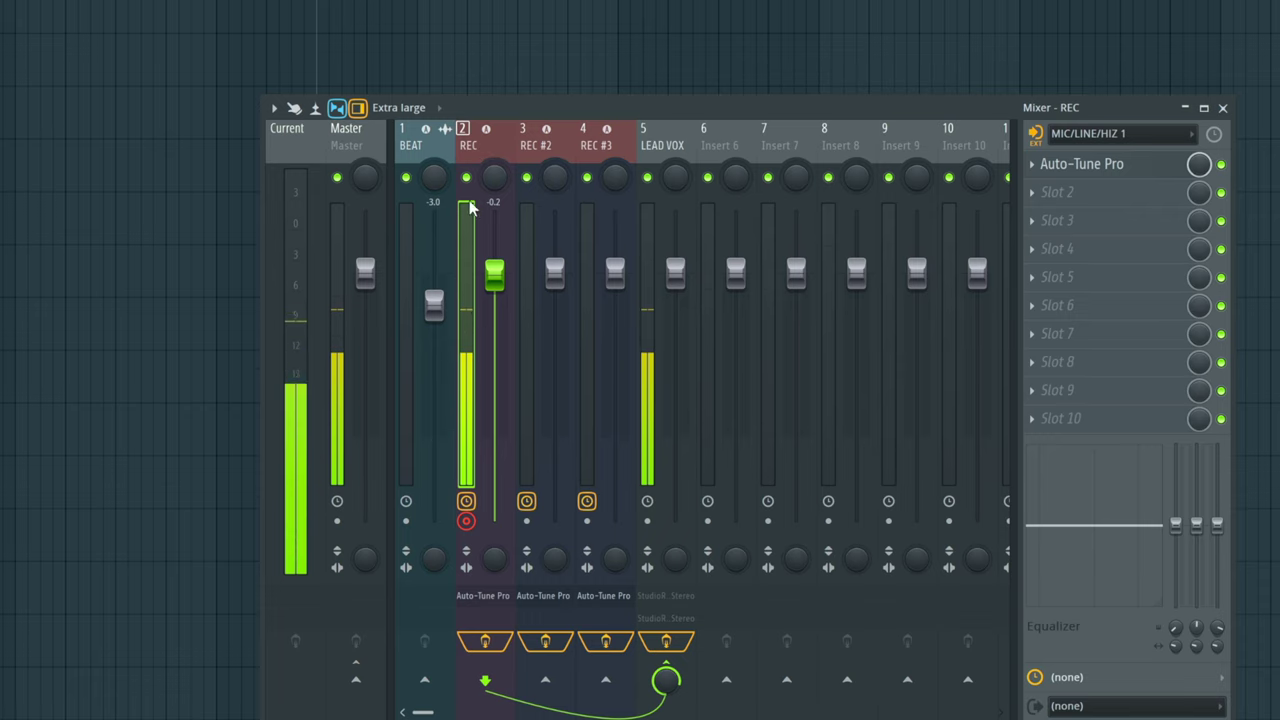
left_click(666, 143)
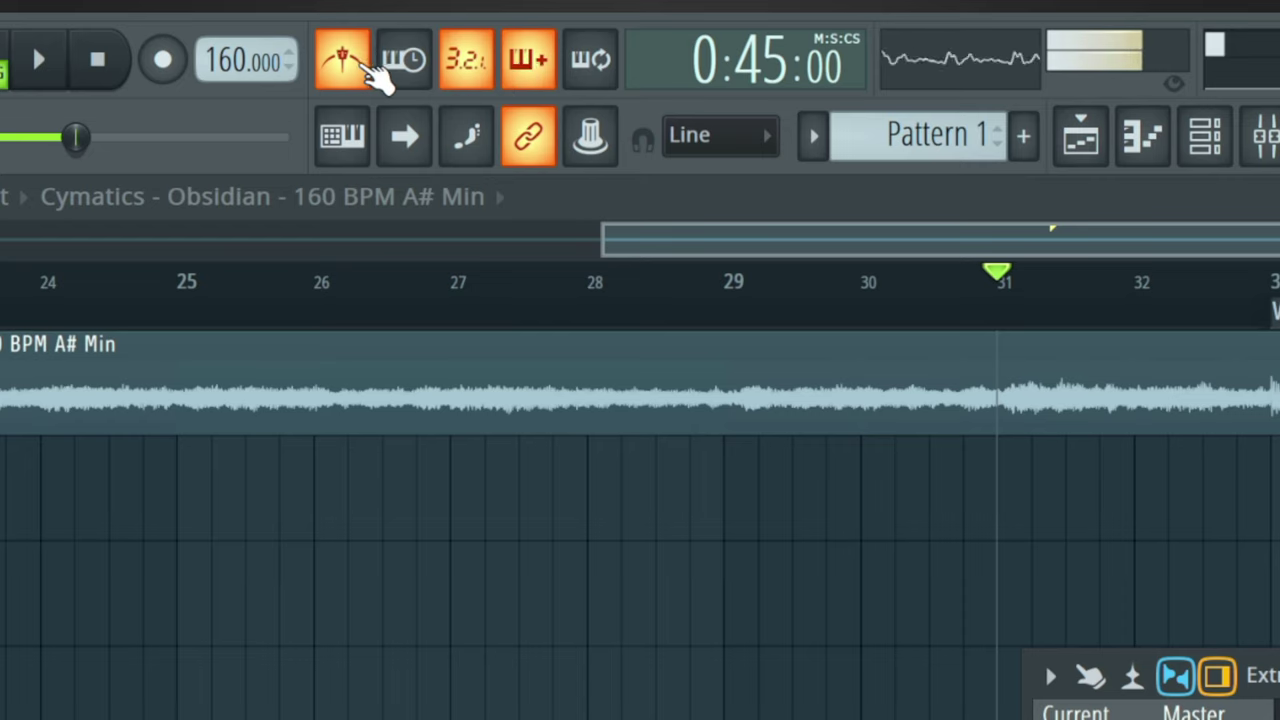
Record a vocal take on REC with the count-in, restarting the take once.
scroll(1046, 300, "up", 4)
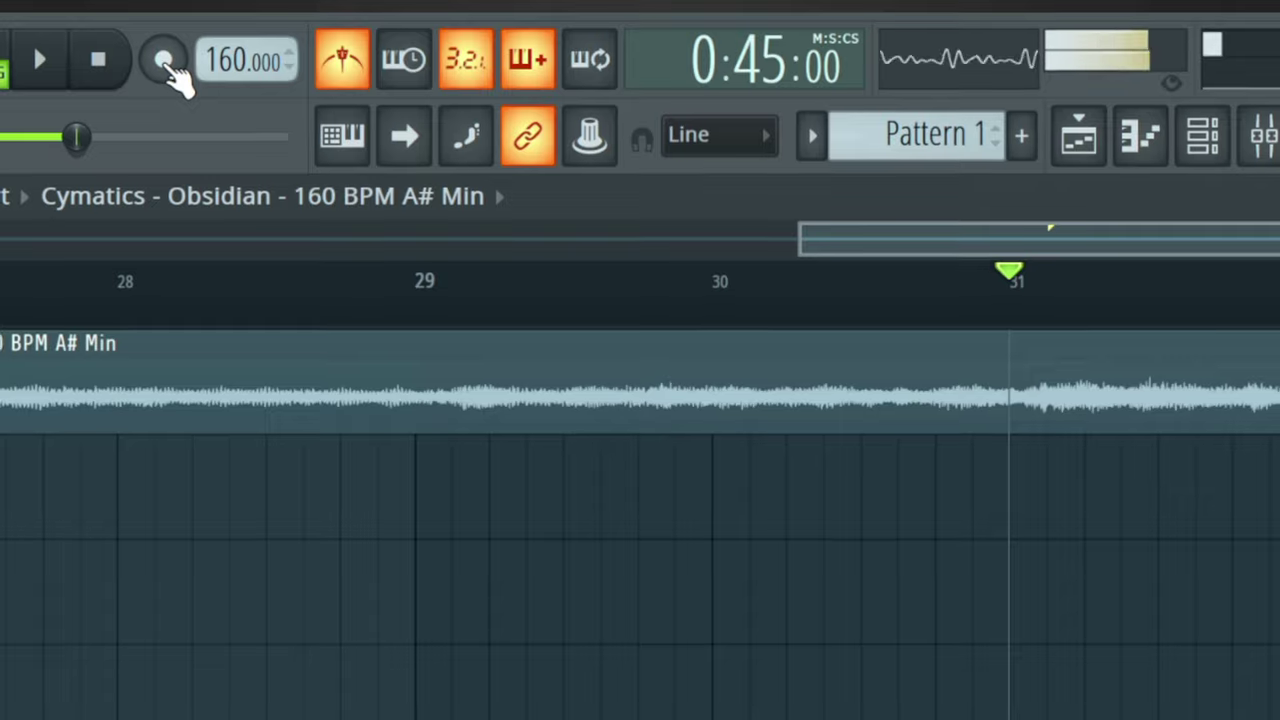
left_click(164, 62)
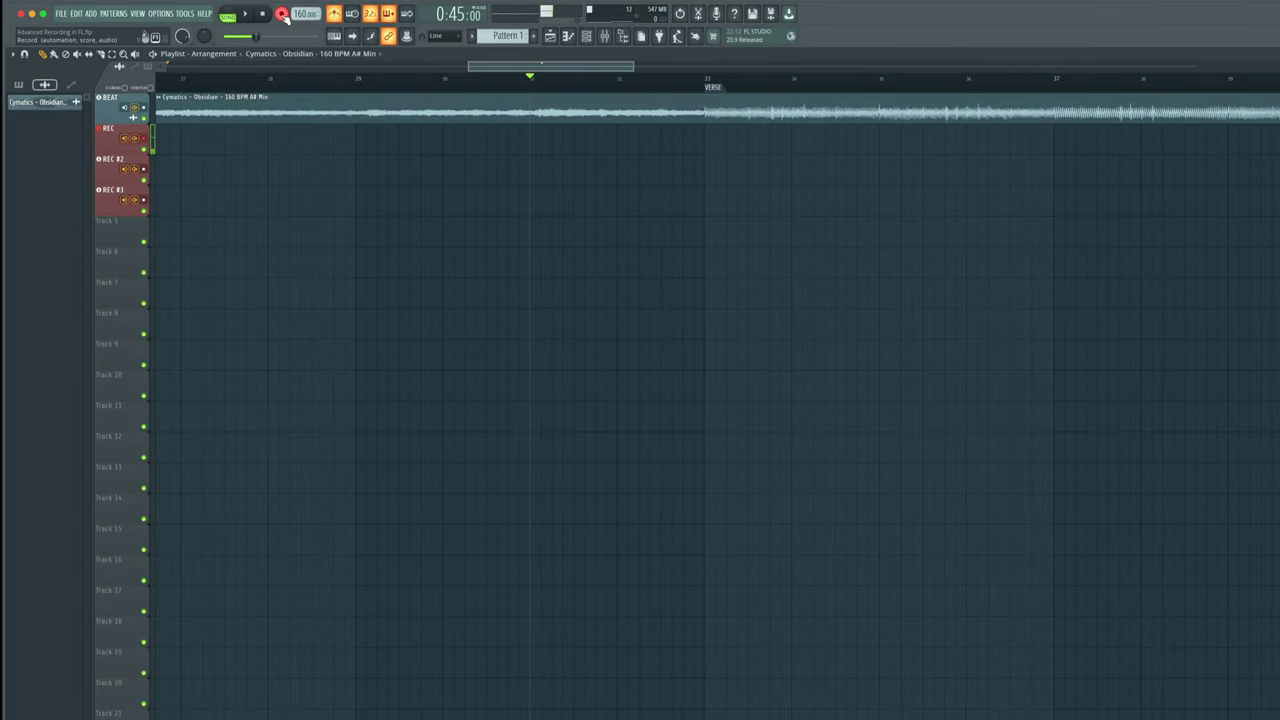
key("space")
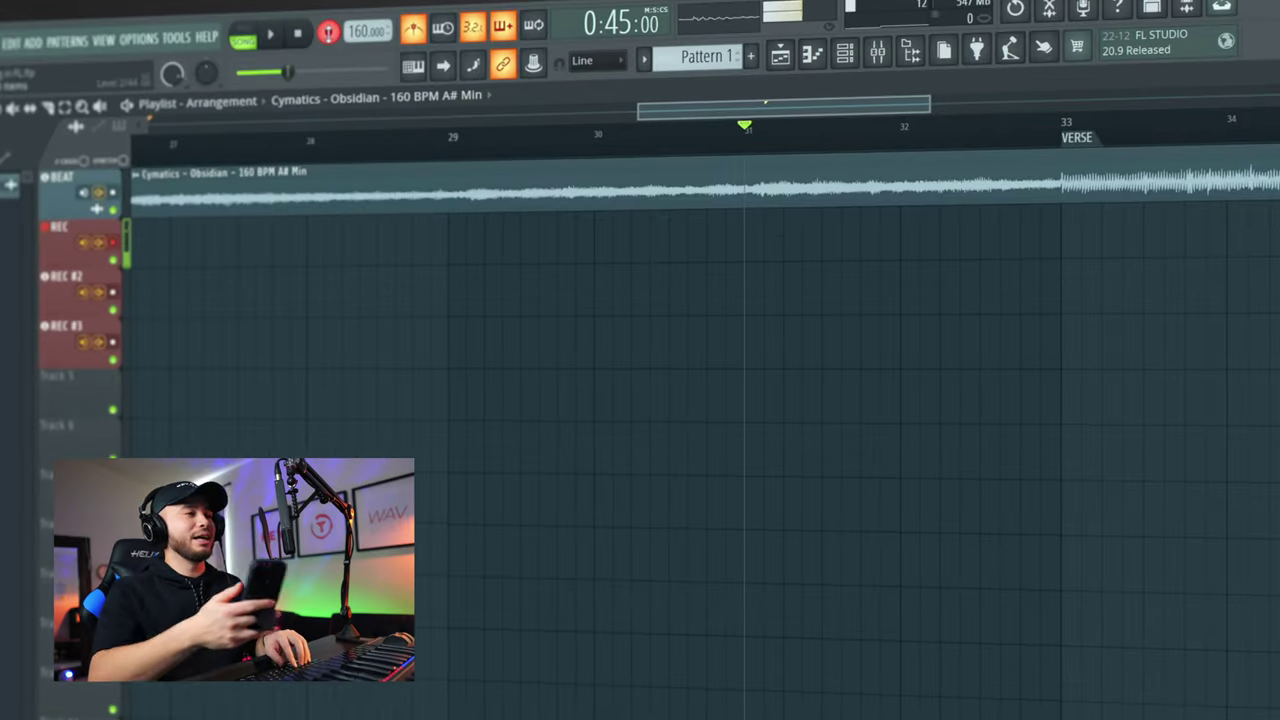
key("space")
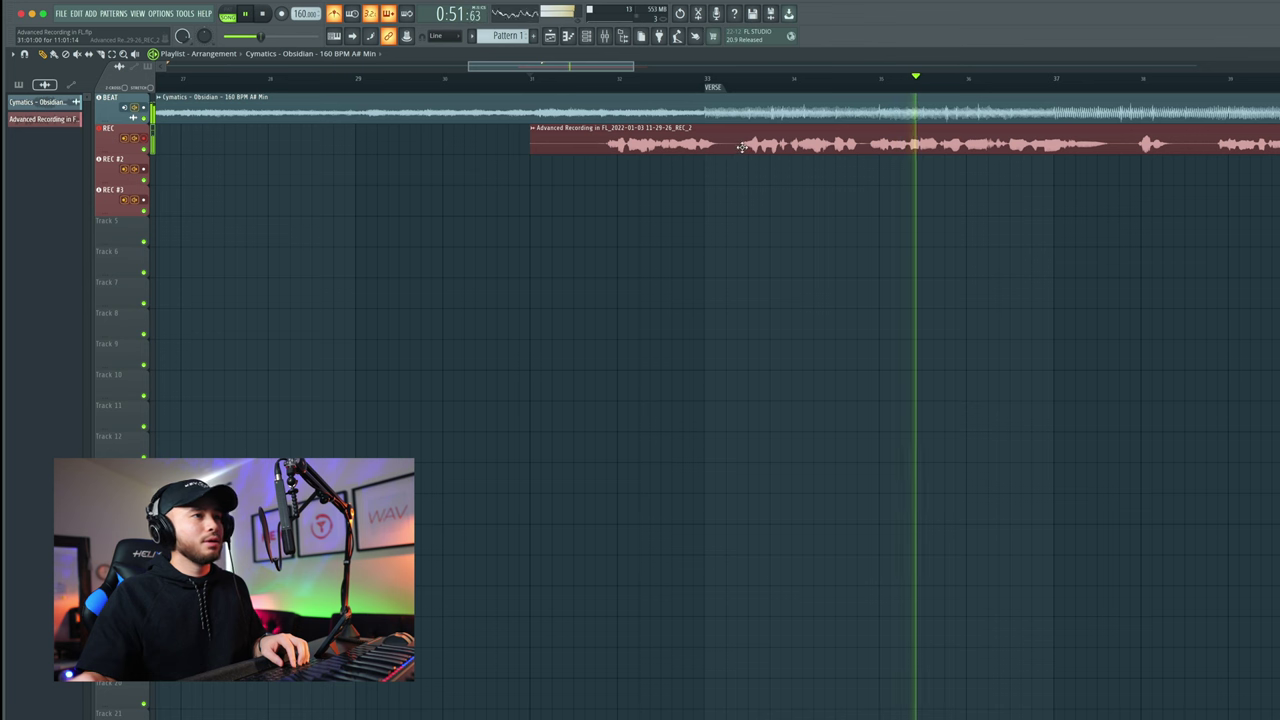
Bring up the mixer showing the REC insert and its Auto-Tune Pro effect.
left_click(608, 36)
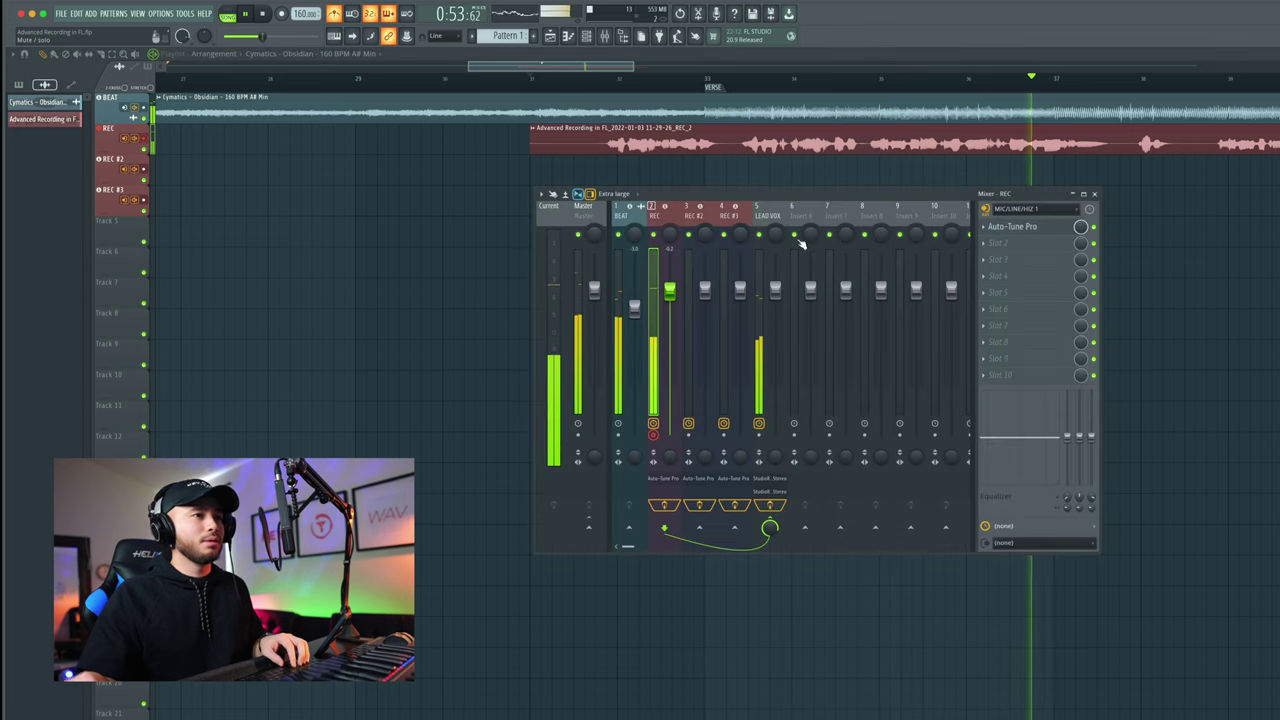
Inspect LEAD VOX's second StudioRack chain with the Main Vocal Effects preset, then hide the mixer.
left_click(770, 217)
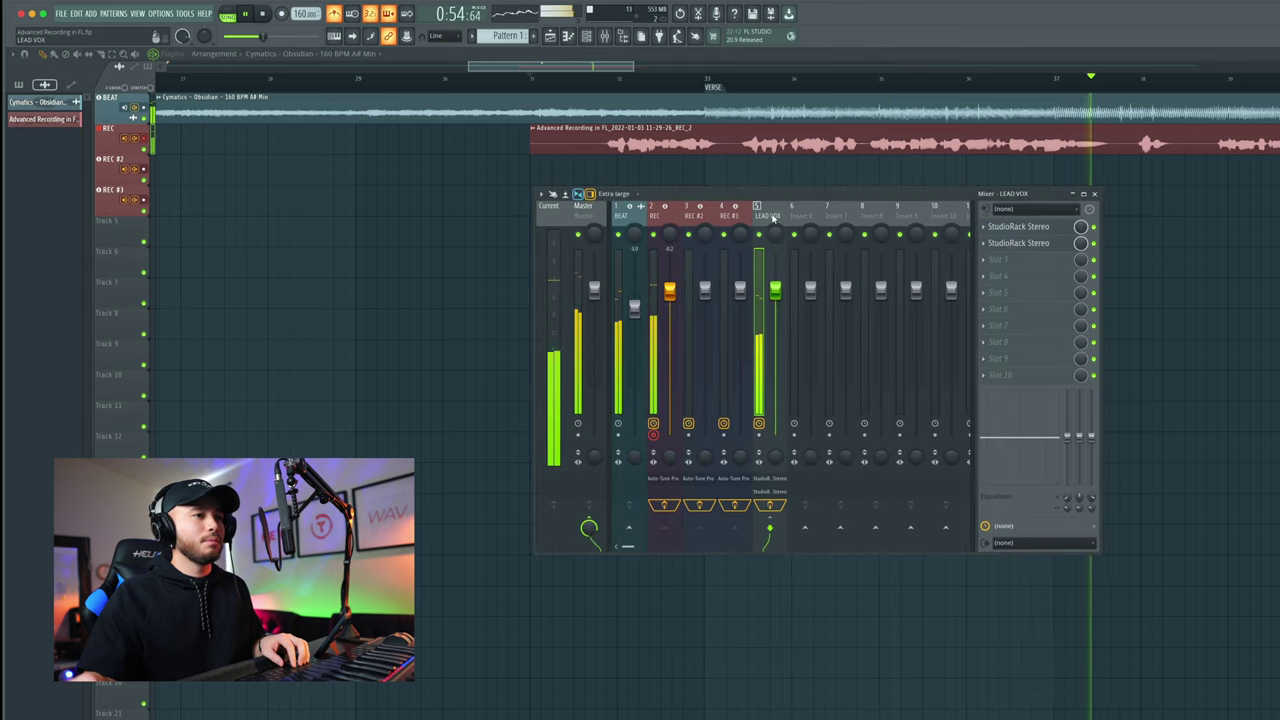
left_click(1043, 244)
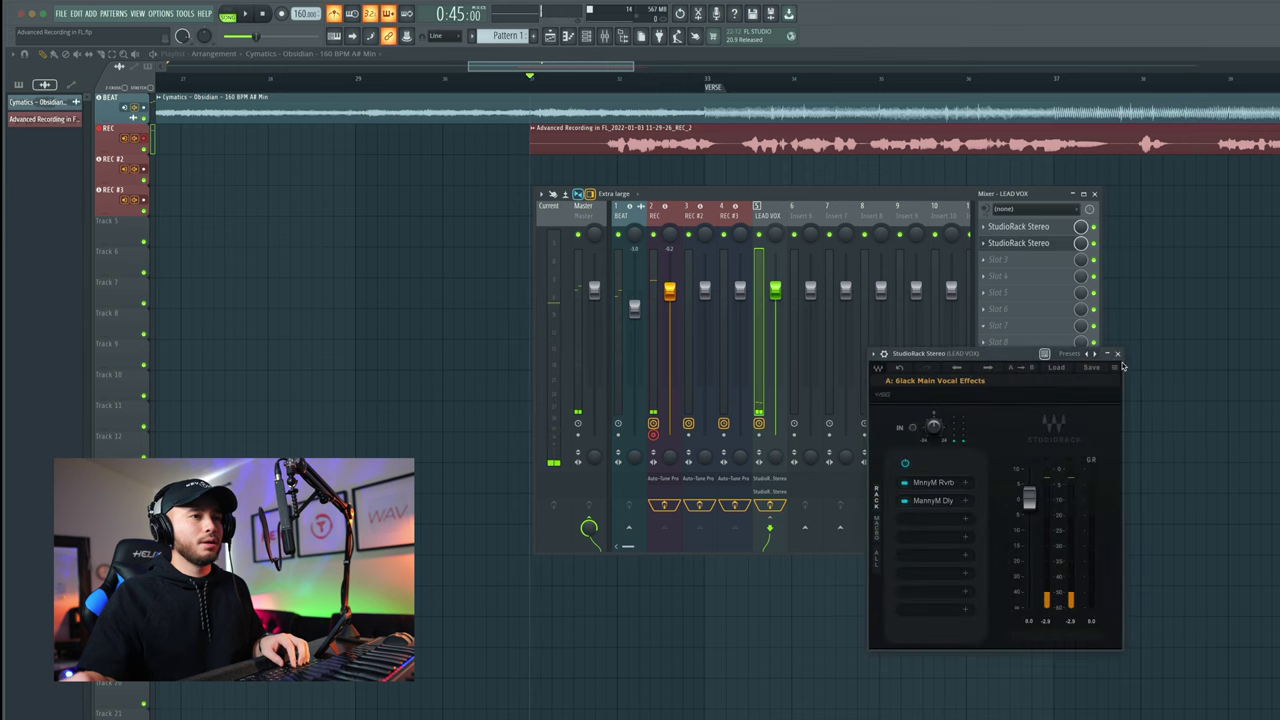
left_click(472, 140)
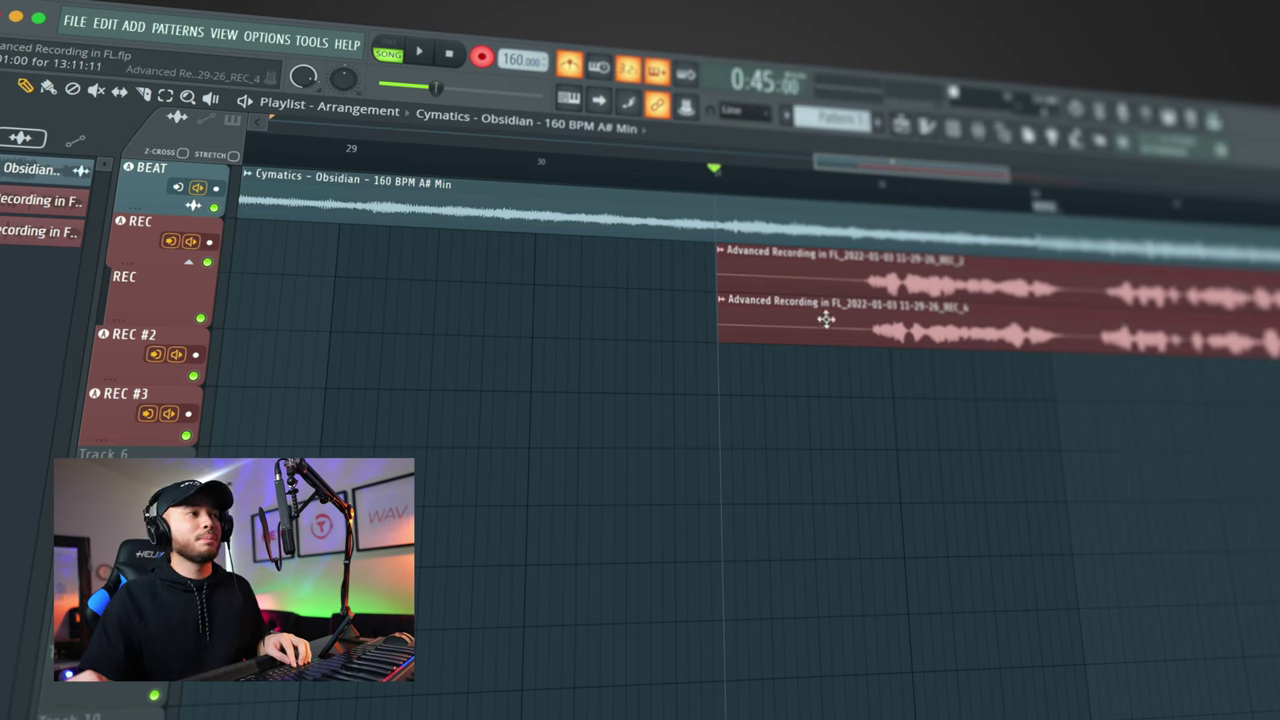
Mute the REC_2 and REC_4 take lanes and record a new take, REC_5.
left_click(189, 262)
left_click(191, 264)
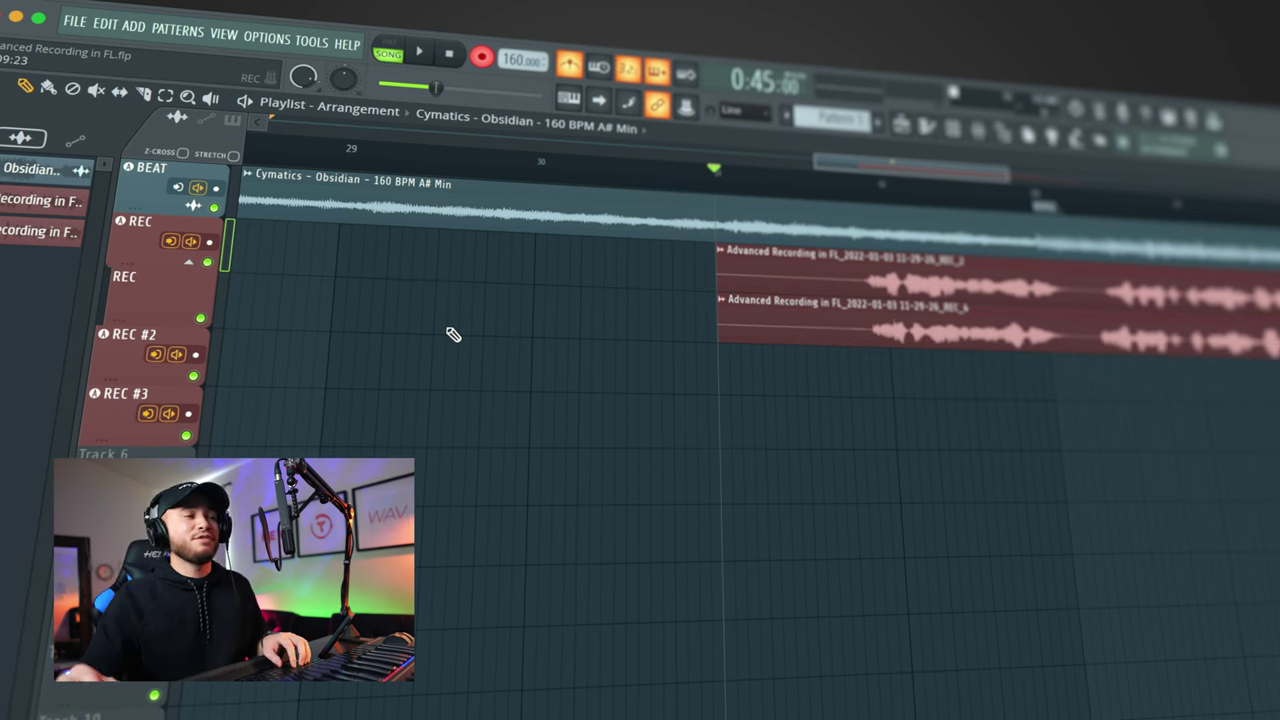
left_click(209, 264)
left_click(201, 320)
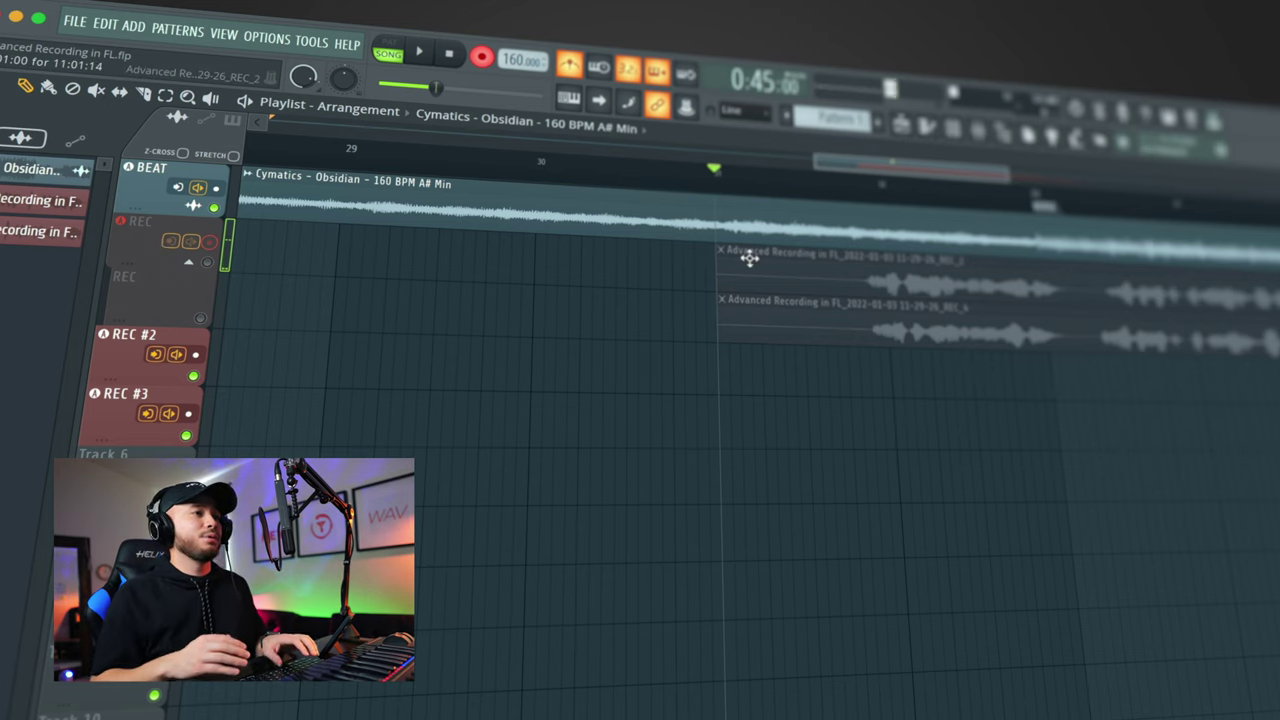
key("space")
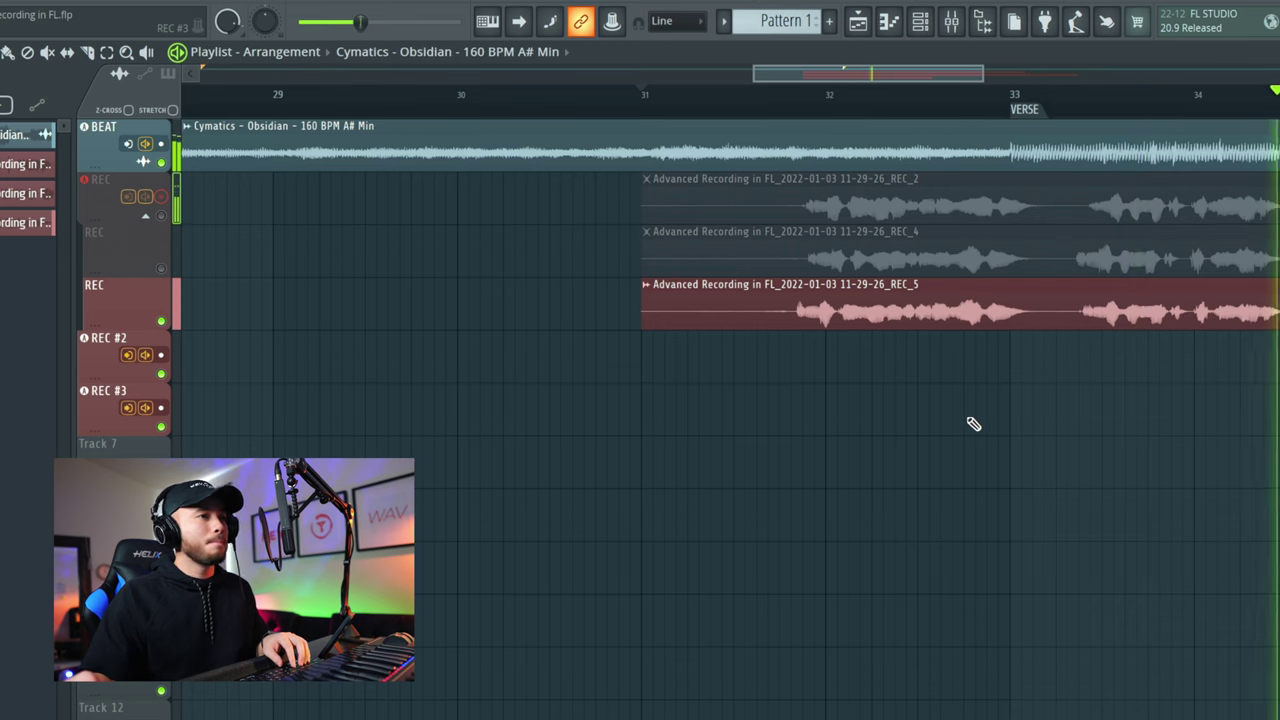
Stop playback and replay from bar 31 to compare takes, keeping REC_2 as the active take.
key("space")
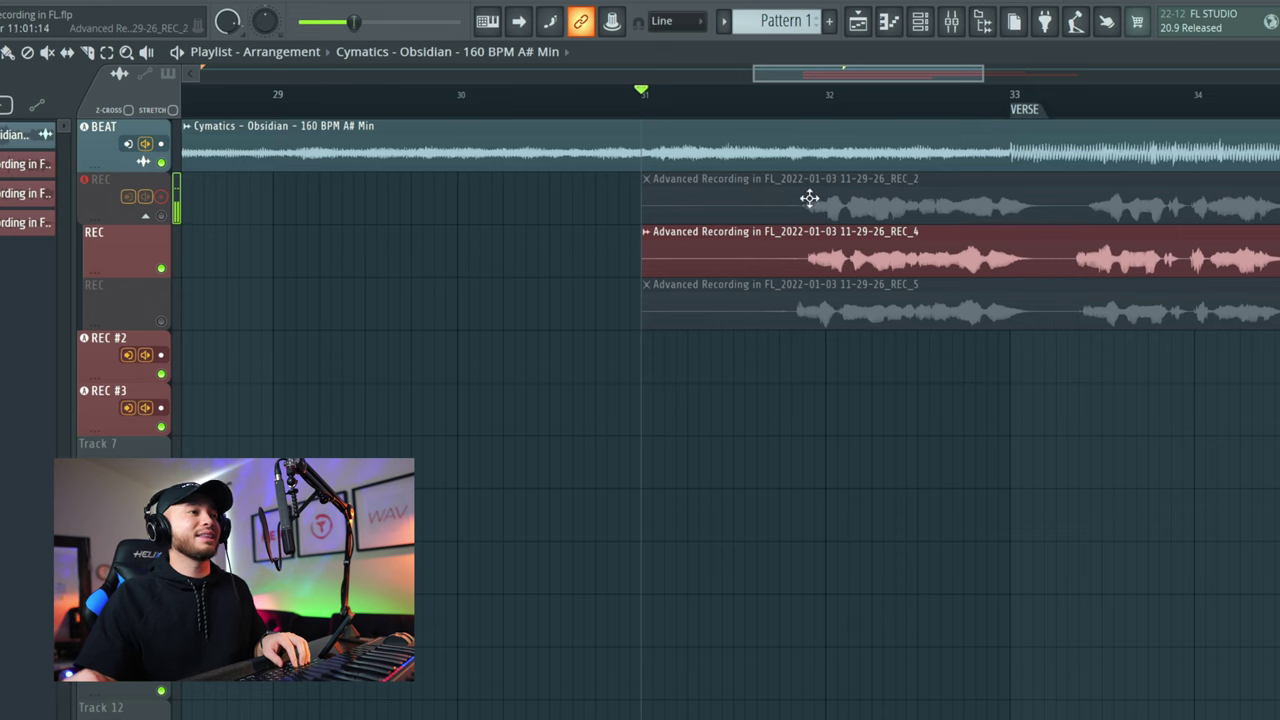
key("space")
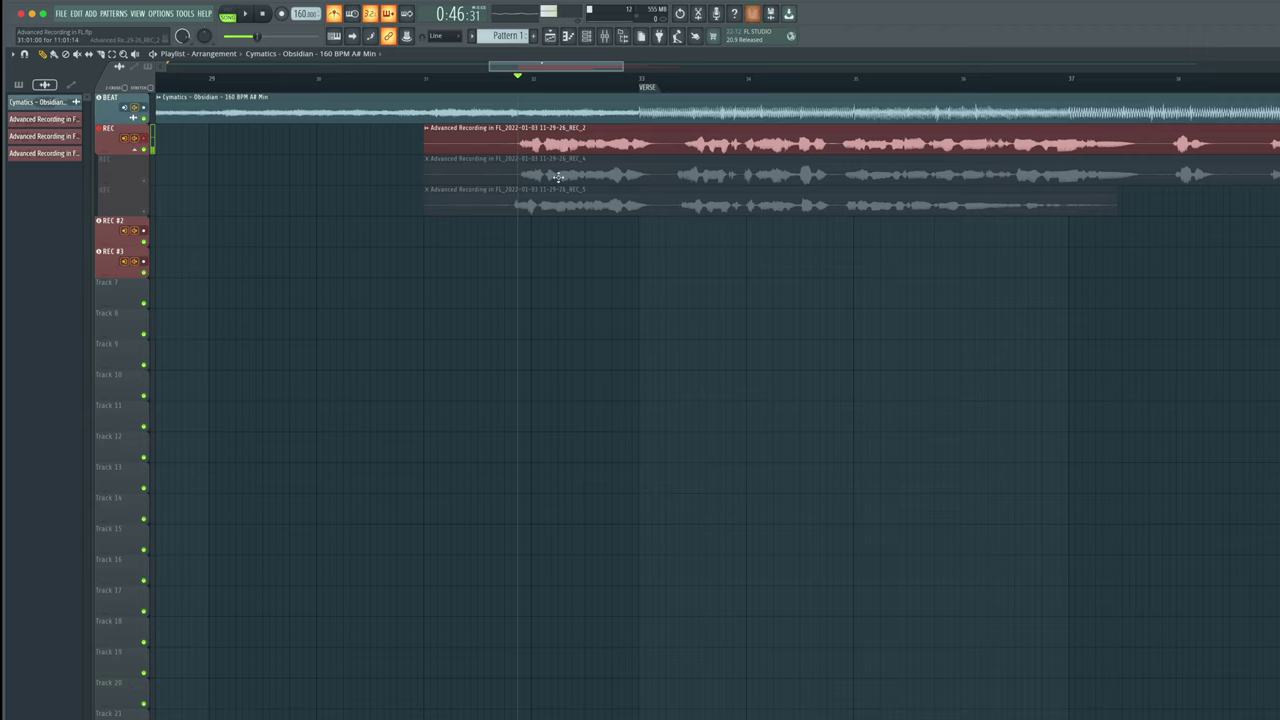
Collapse the REC track's muted take lanes, arm REC #2 in the mixer, and record a new vocal take.
left_click(134, 148)
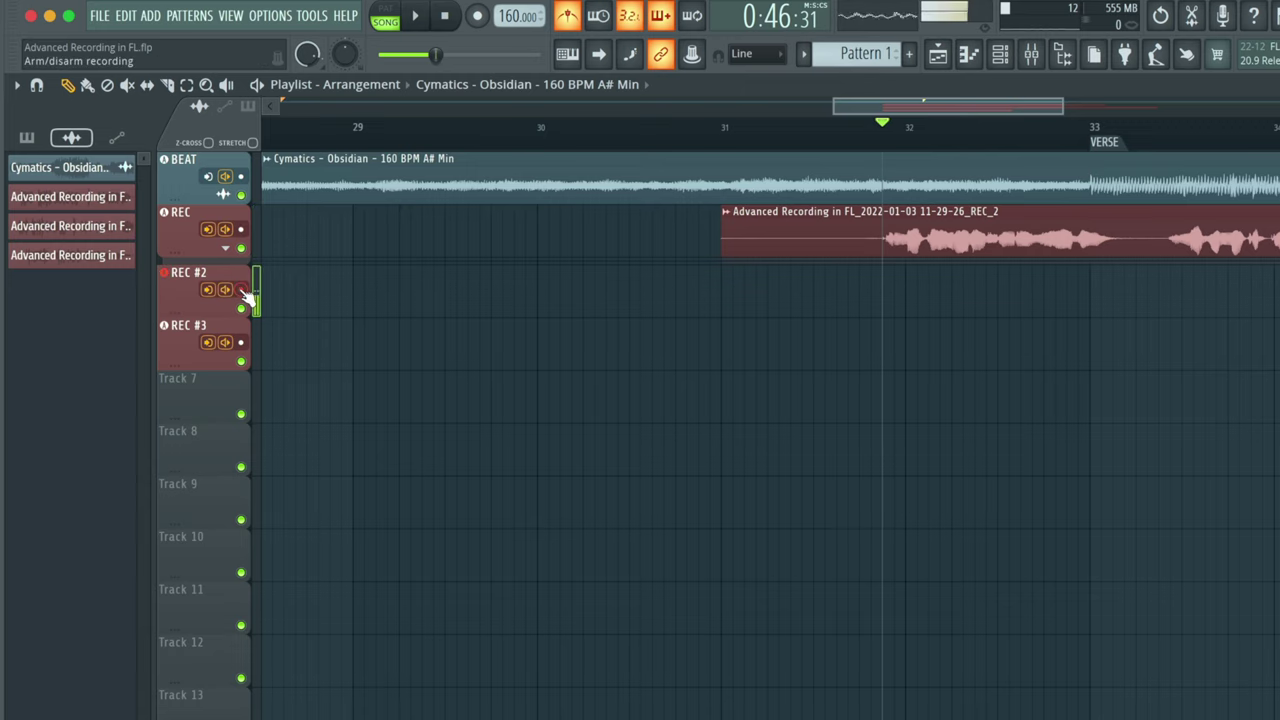
left_click(1031, 54)
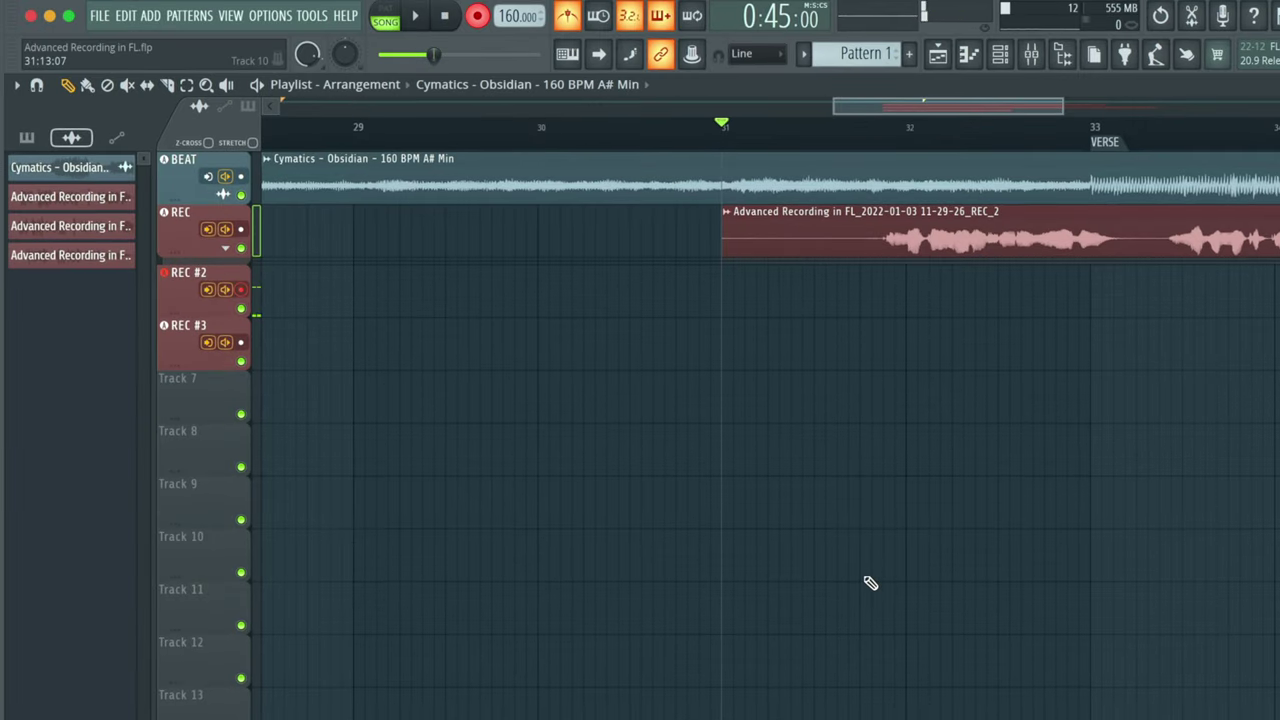
key("space")
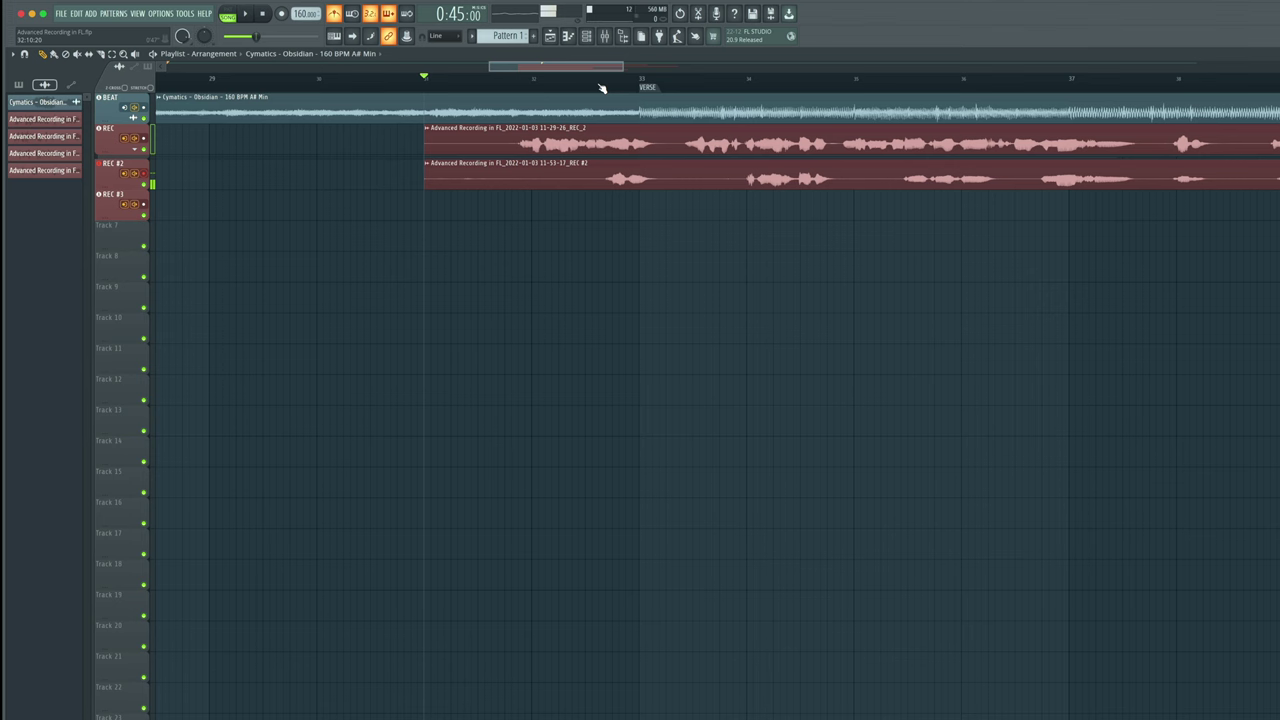
Play back the REC #2 take, record a second take REC #2_1 beneath it, then play the stack.
key("space")
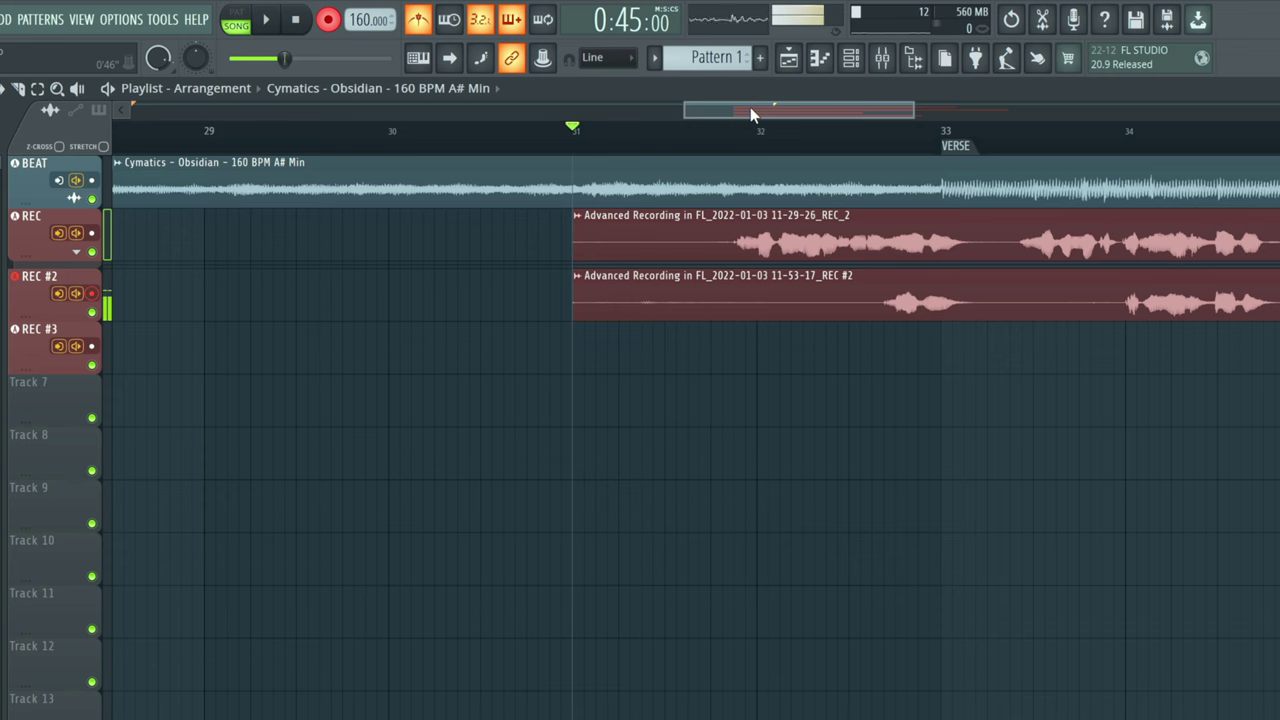
key("space")
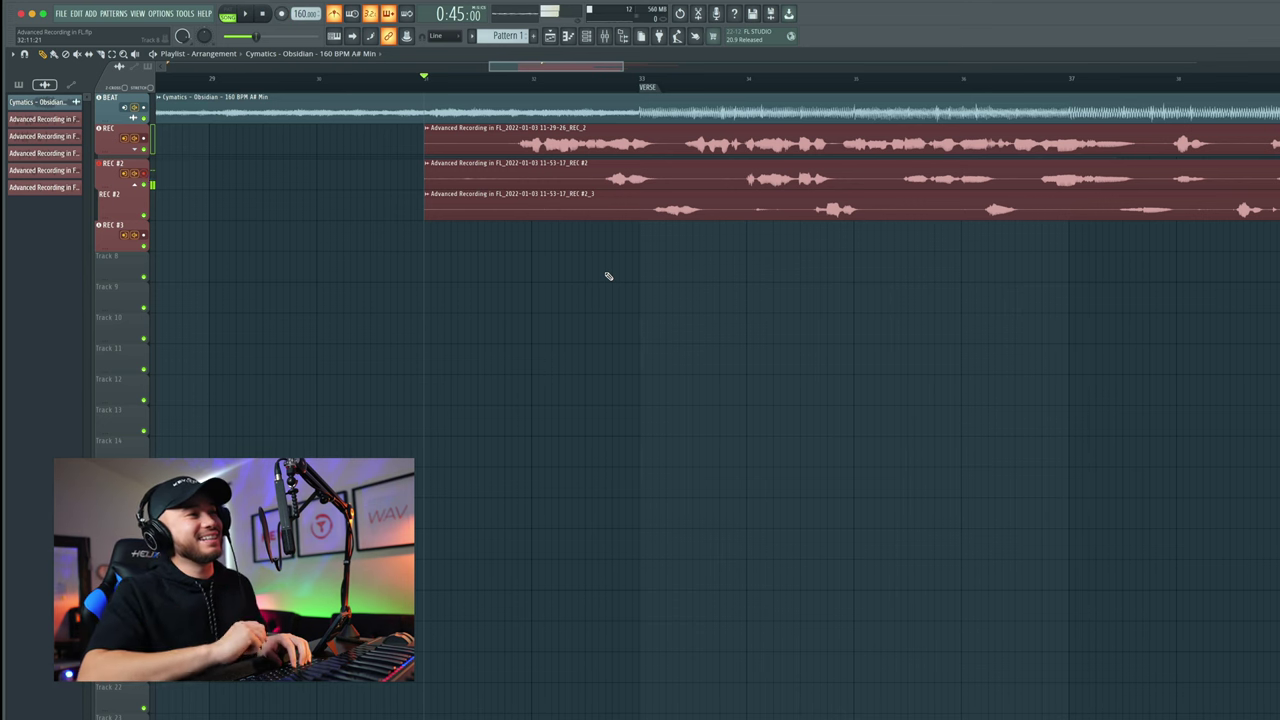
key("space")
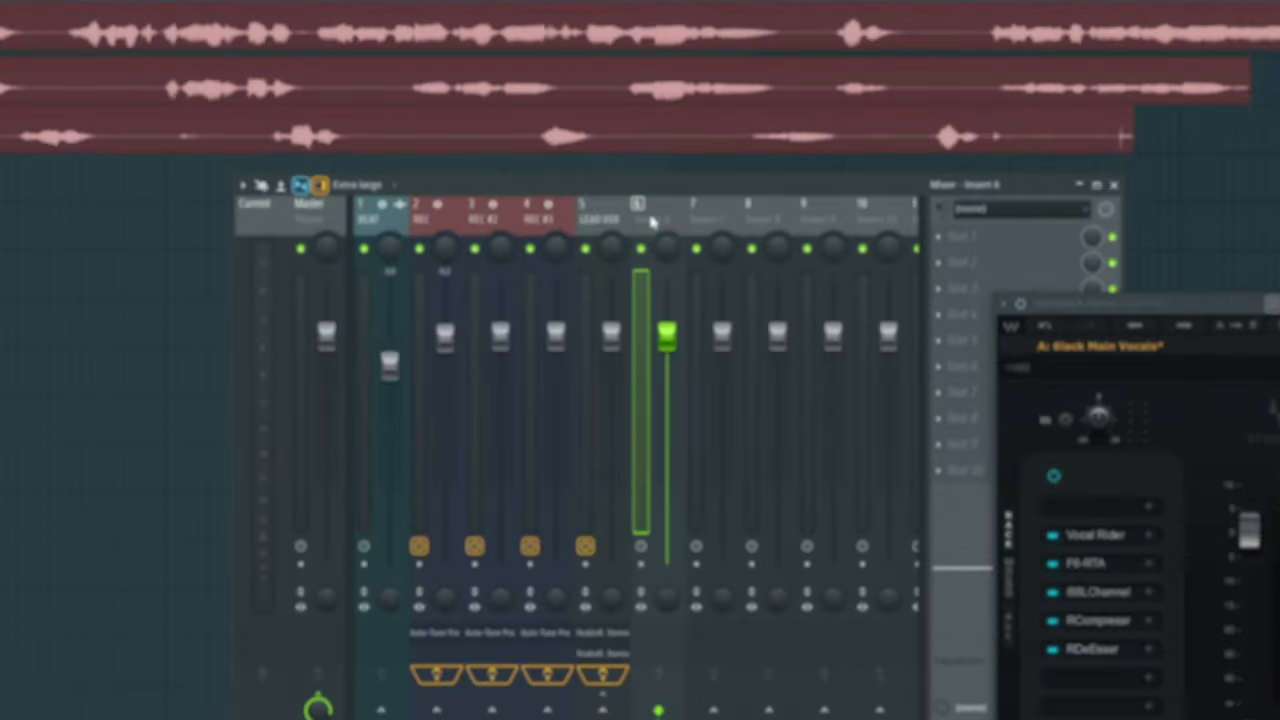
Rename mixer insert 6 to 'ADLIBS VOX'.
double_click(609, 205)
type("ADLIBS VO")
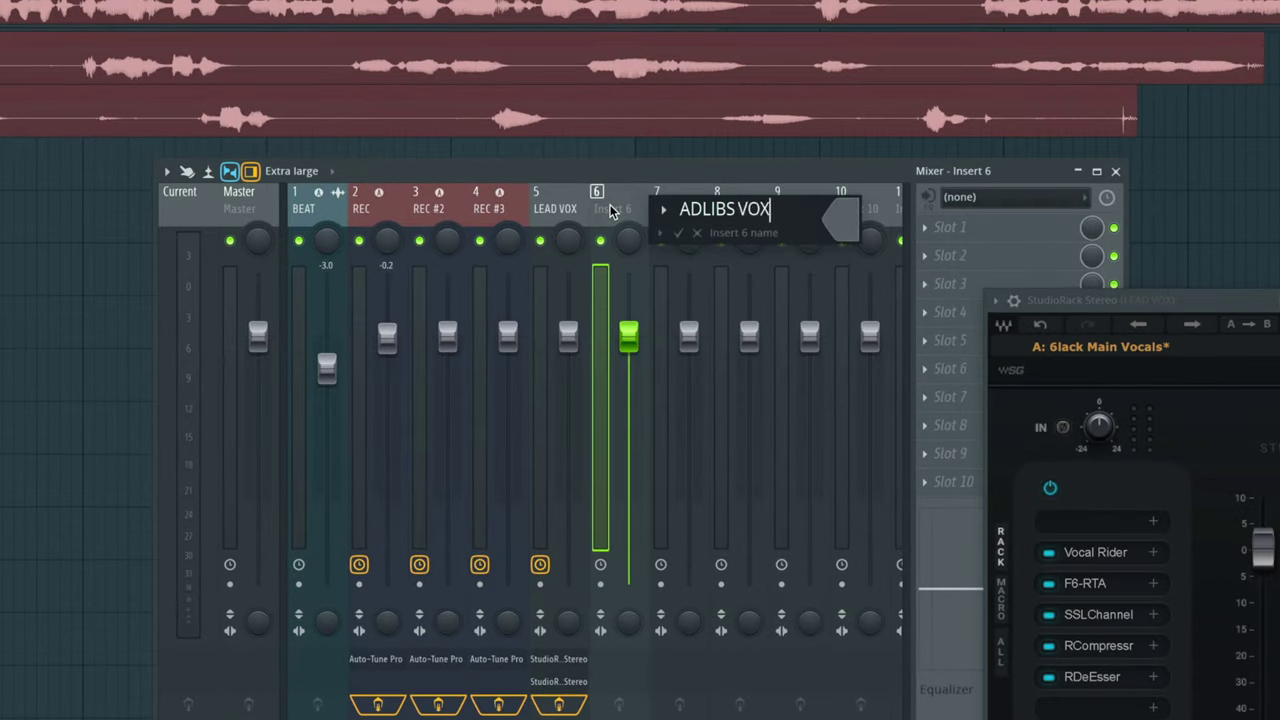
type("X")
key("Return")
left_click(576, 205)
left_click(638, 208)
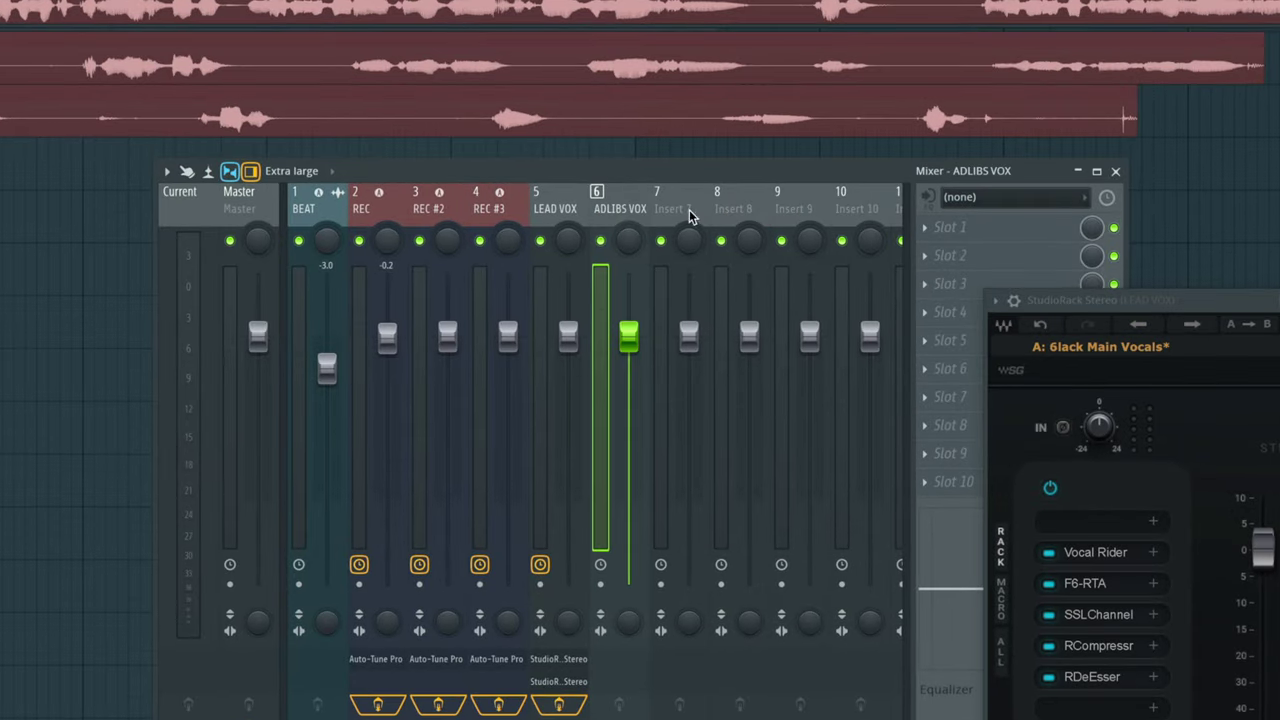
Load StudioRack Stereo on ADLIBS VOX with the 6lack Adlibs preset.
left_click(998, 233)
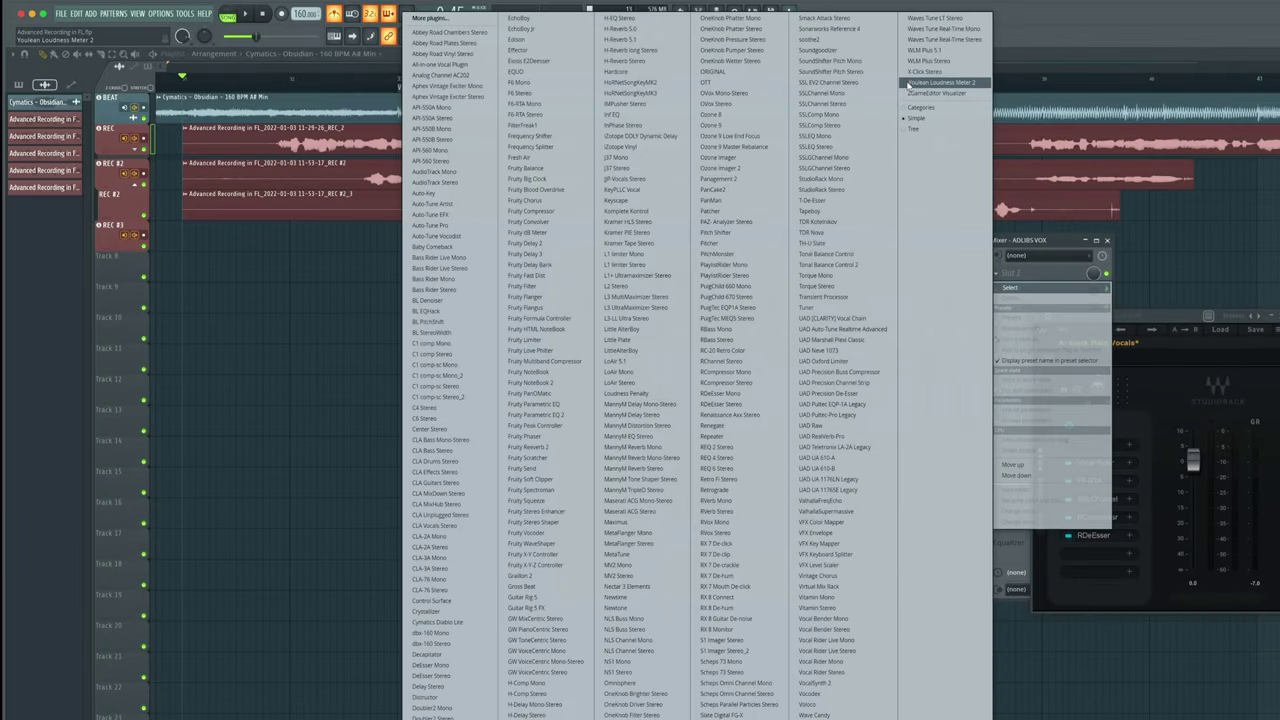
left_click(857, 187)
left_click(281, 117)
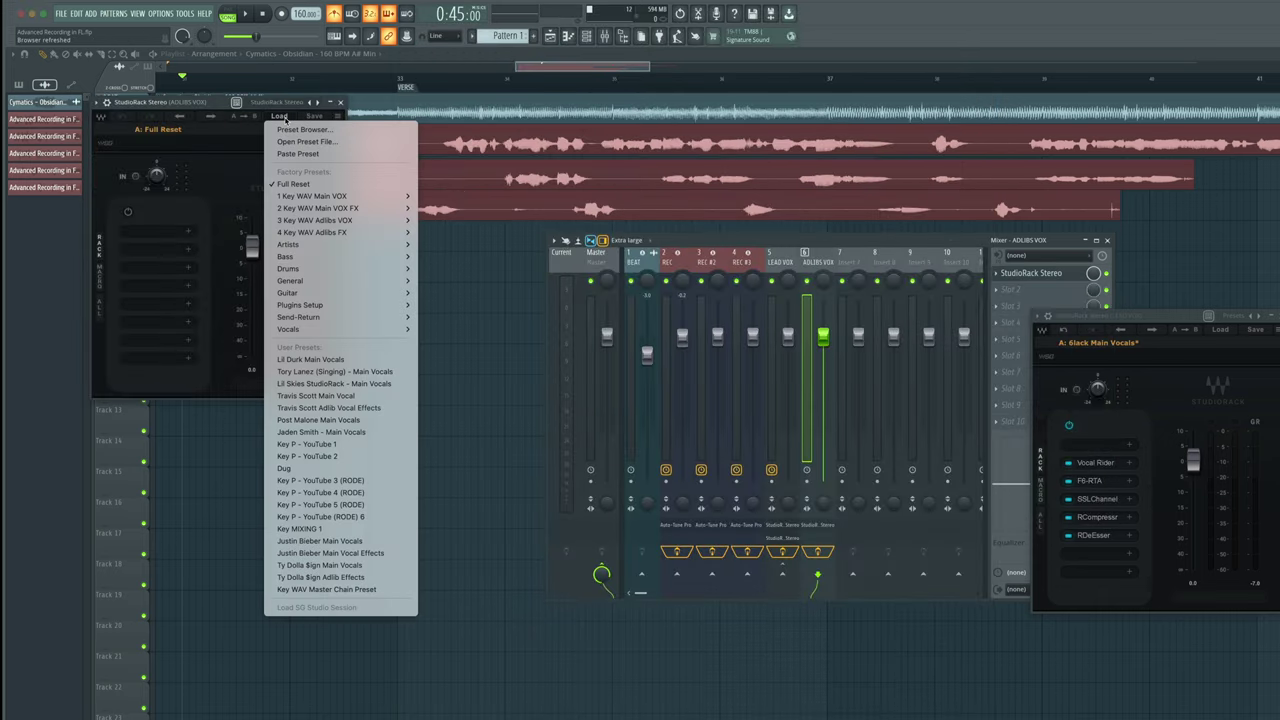
mouse_move(368, 220)
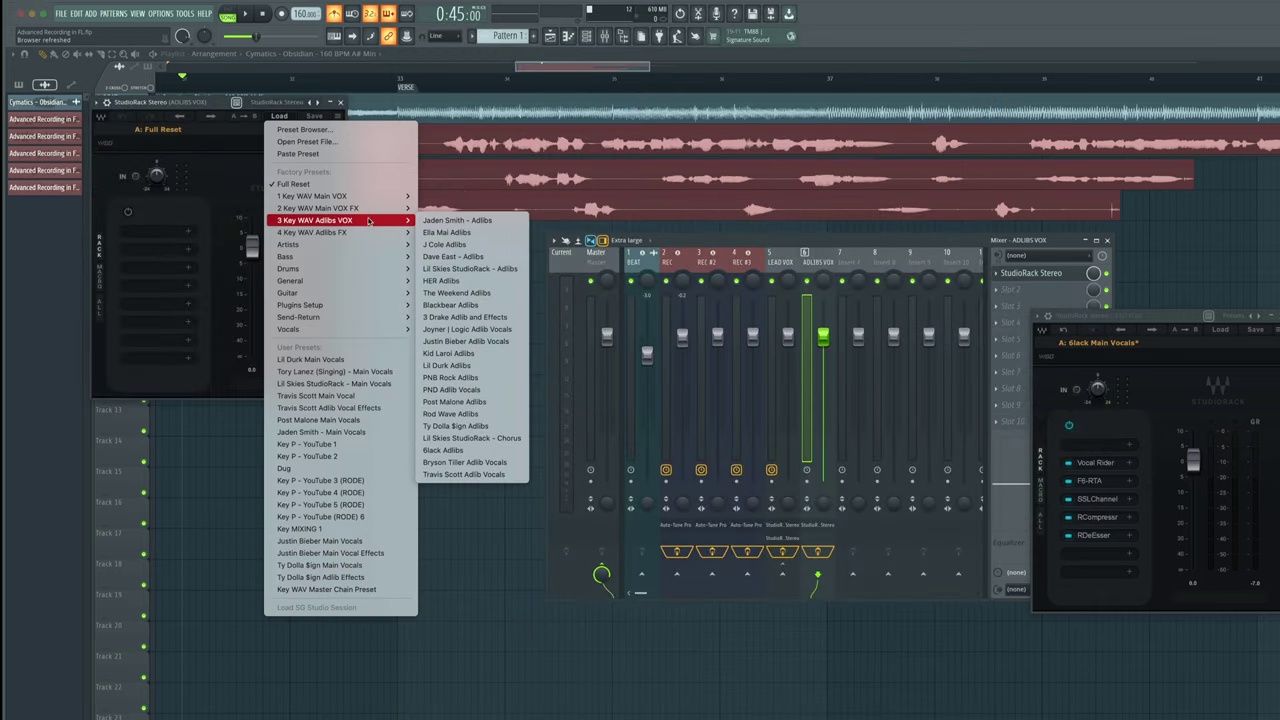
left_click(466, 451)
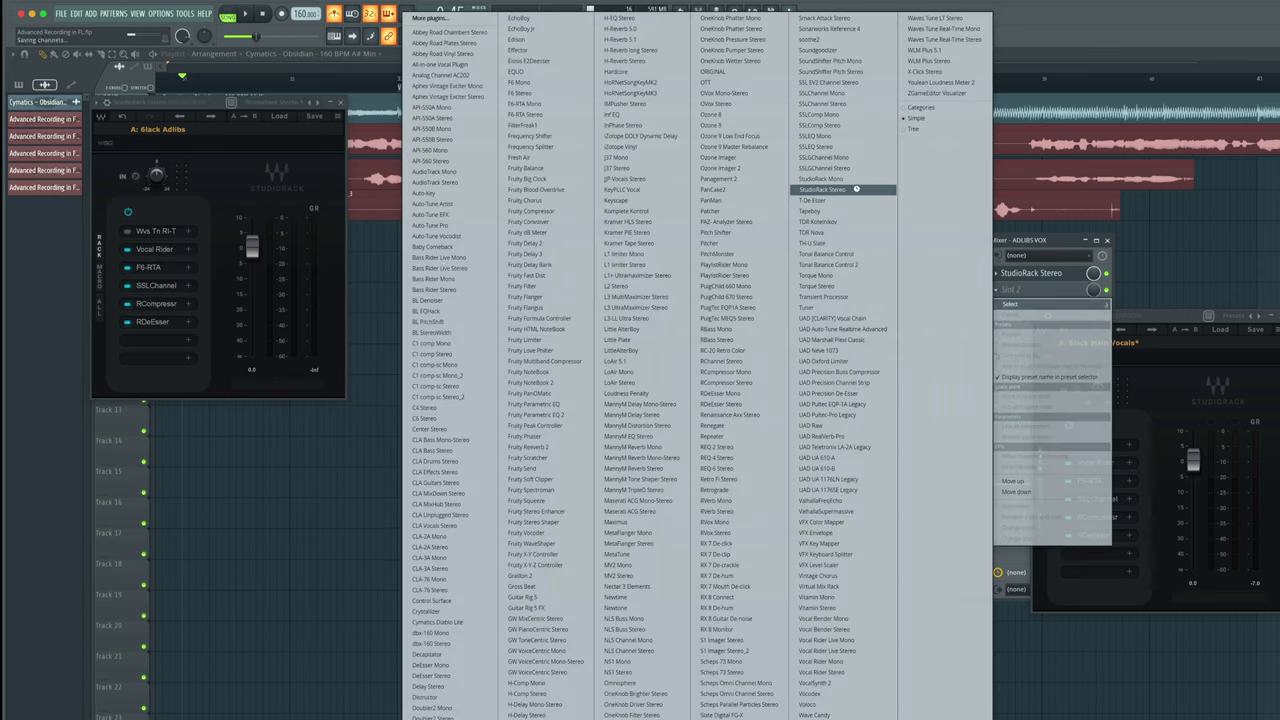
Add a second StudioRack Stereo with the 6lack Adlibs Effects preset and route REC #2 to ADLIBS VOX.
left_click(400, 272)
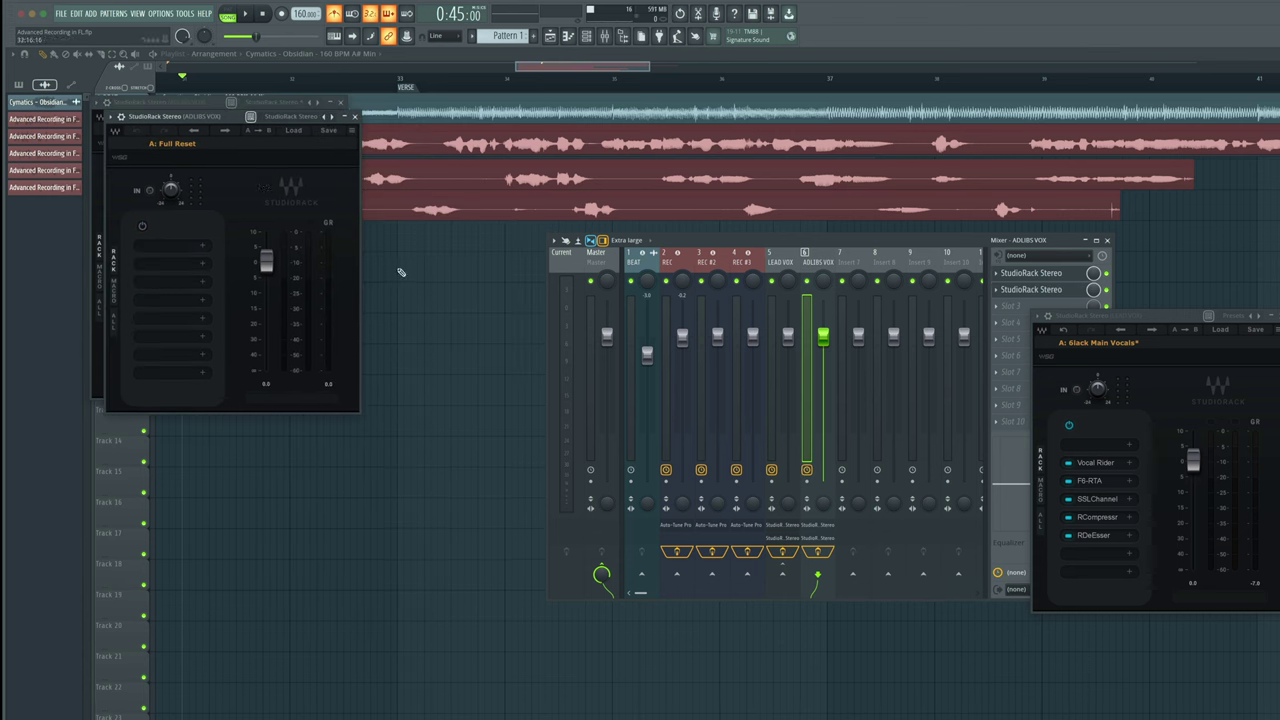
left_click(293, 130)
mouse_move(330, 246)
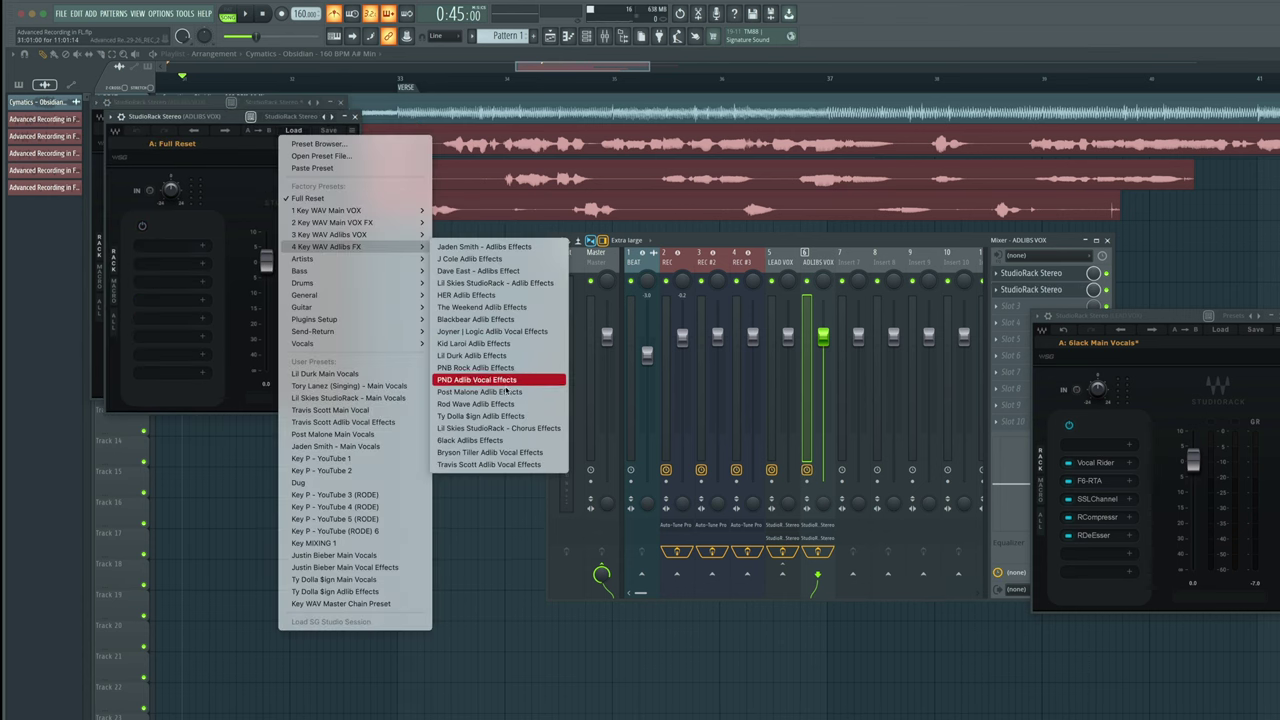
left_click(496, 441)
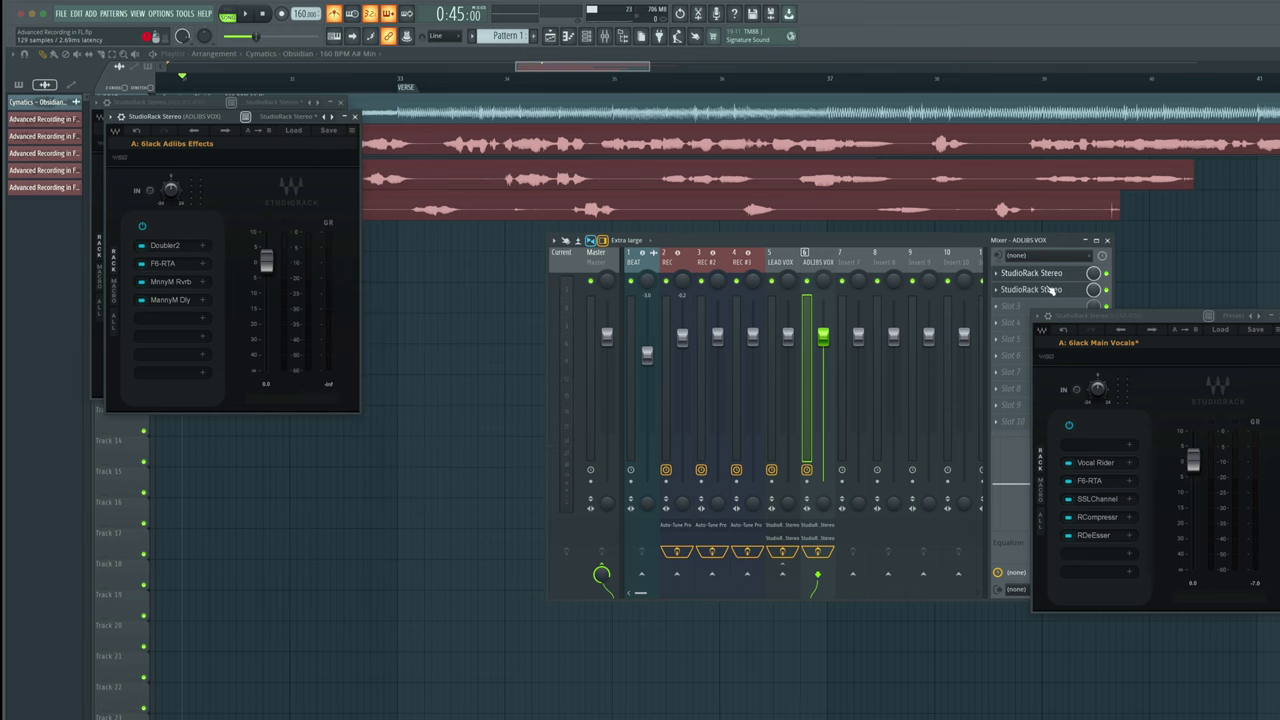
left_click(1043, 292)
left_click(706, 263)
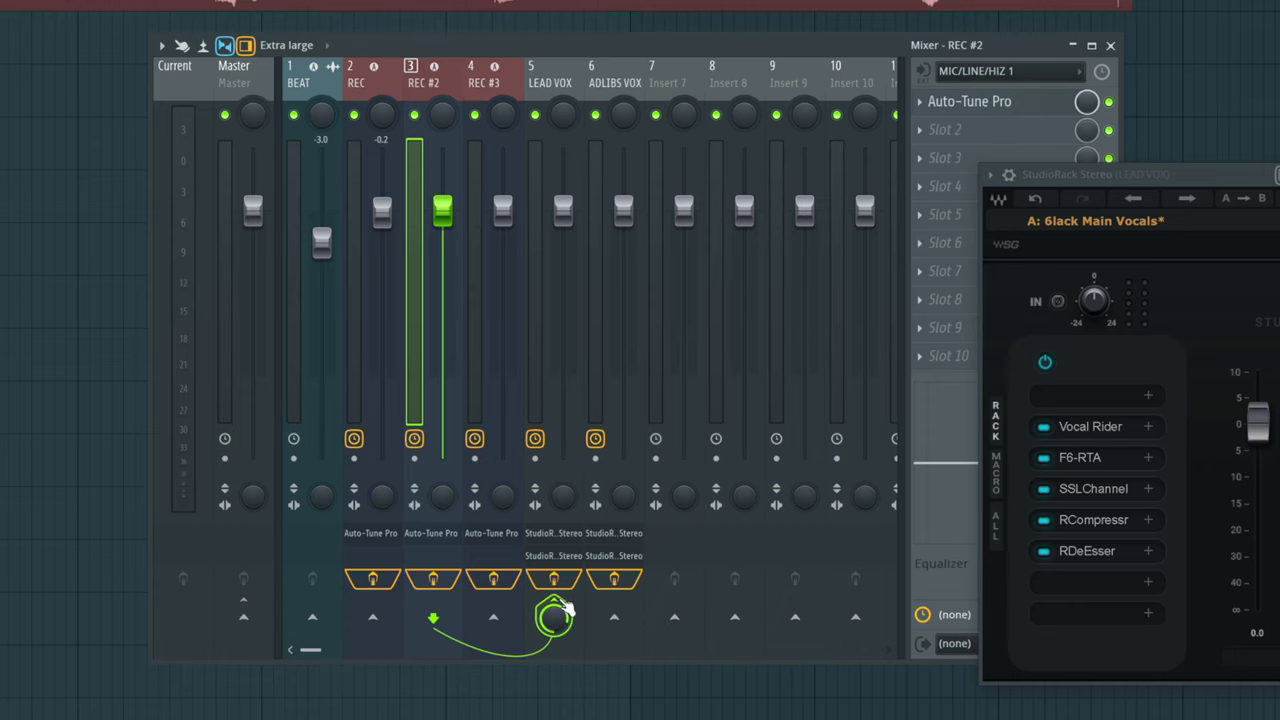
left_click(613, 620)
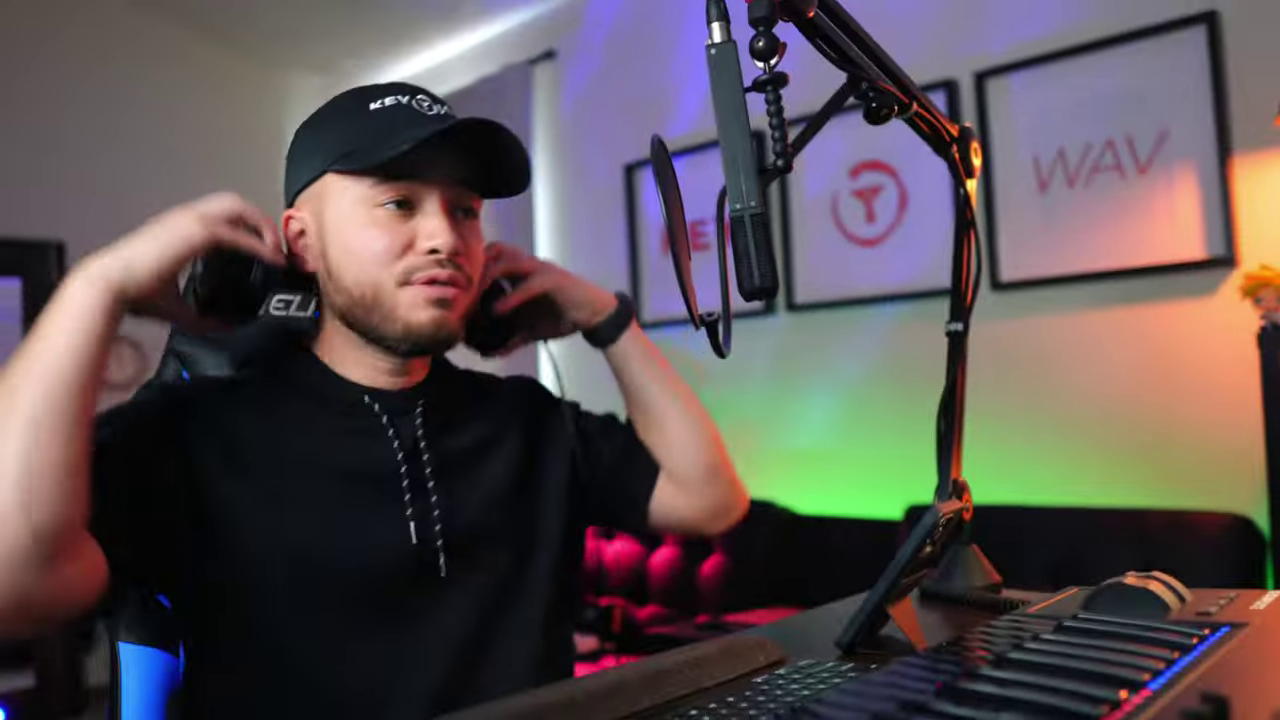